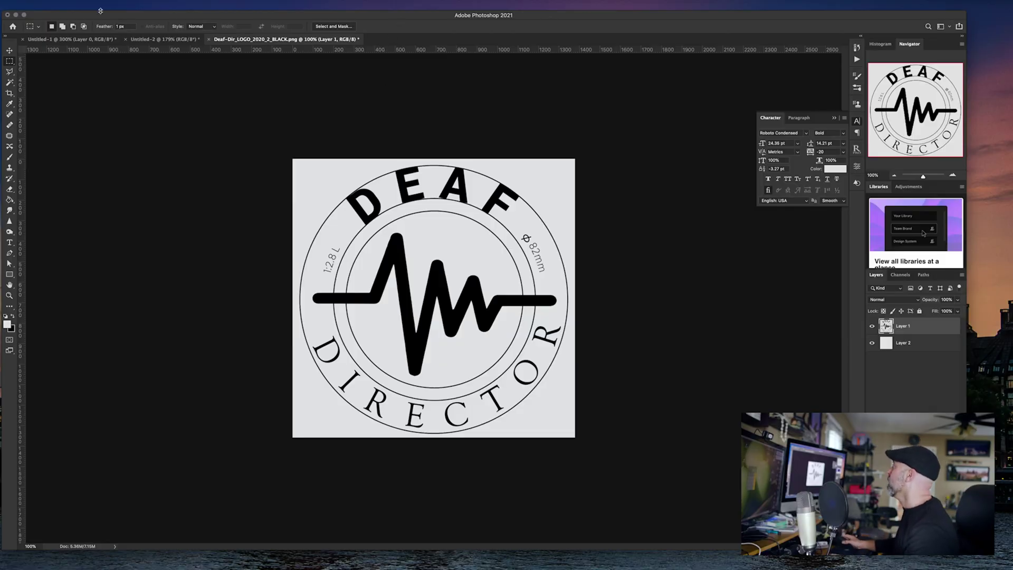
# Save the logo via Save As as a JPEG at Quality 10 Maximum in Deaf Director.
pyautogui.click(55, 1)
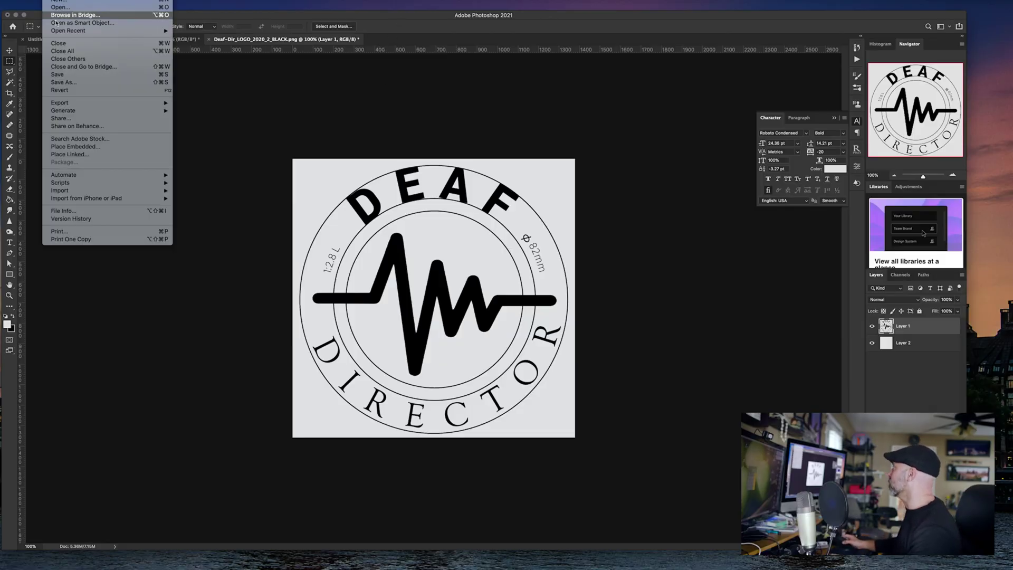
pyautogui.click(63, 82)
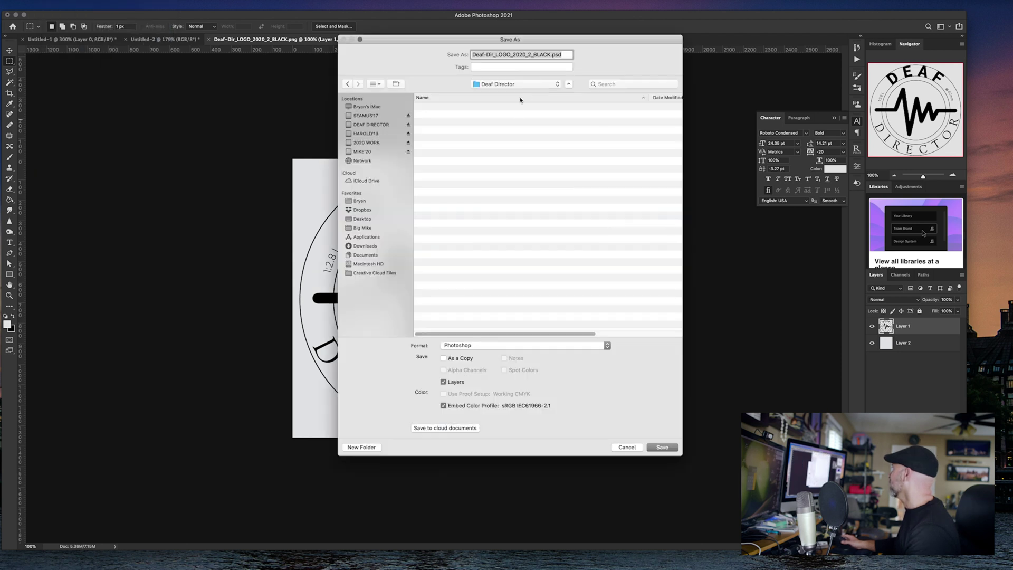
pyautogui.click(482, 345)
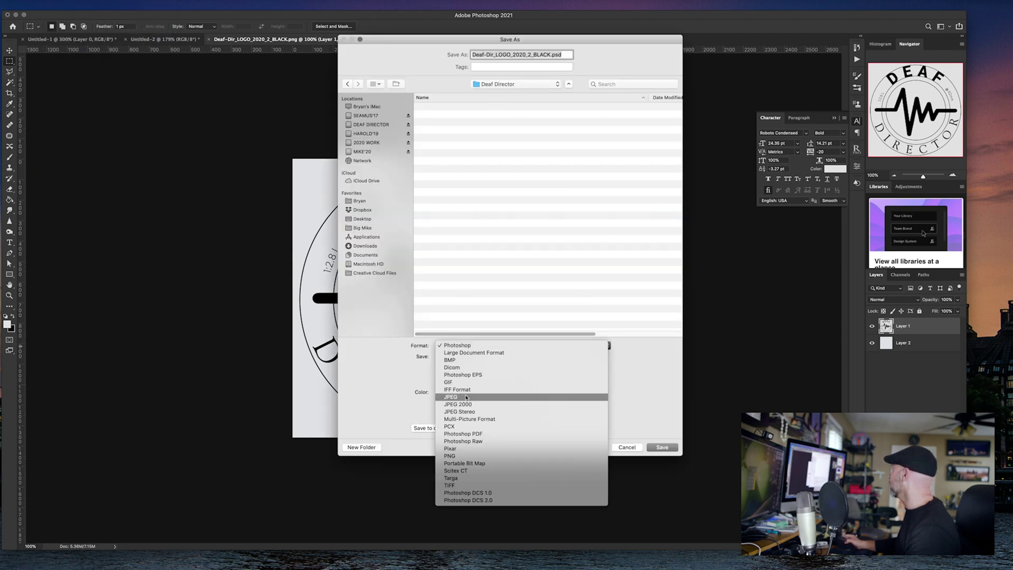
pyautogui.click(468, 397)
pyautogui.click(661, 447)
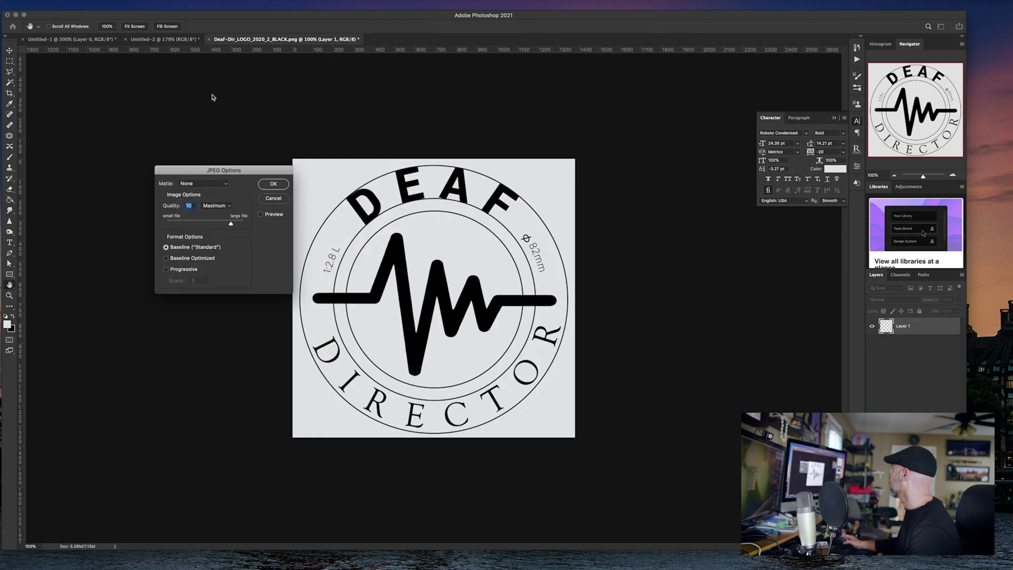
pyautogui.click(271, 185)
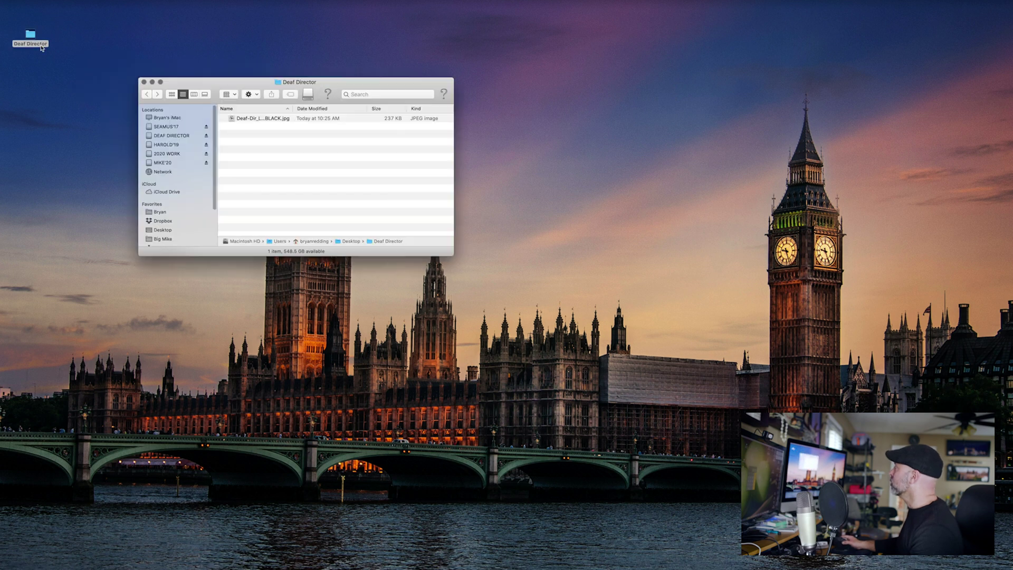
pyautogui.click(299, 120)
pyautogui.press('space')
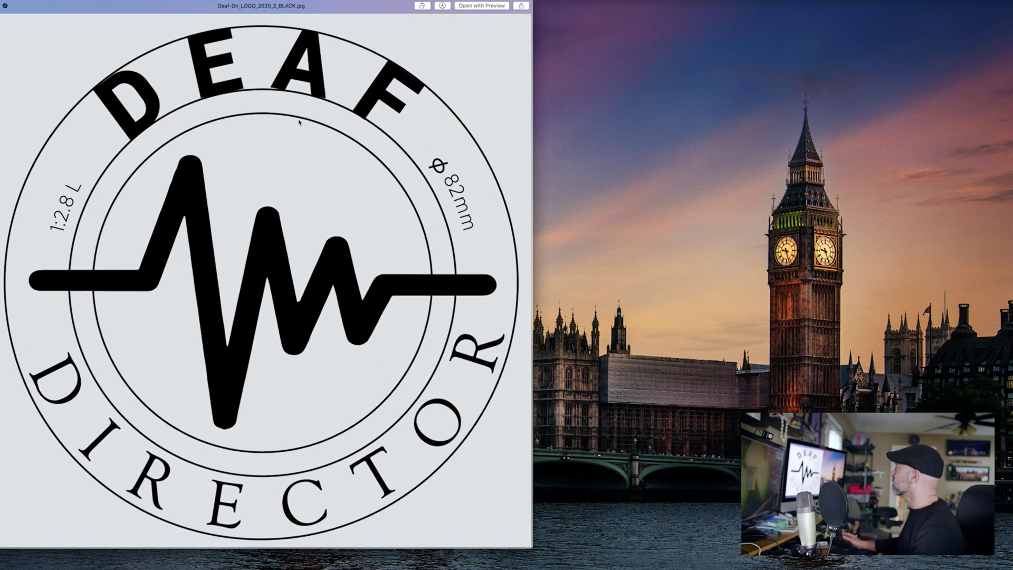
pyautogui.press('space')
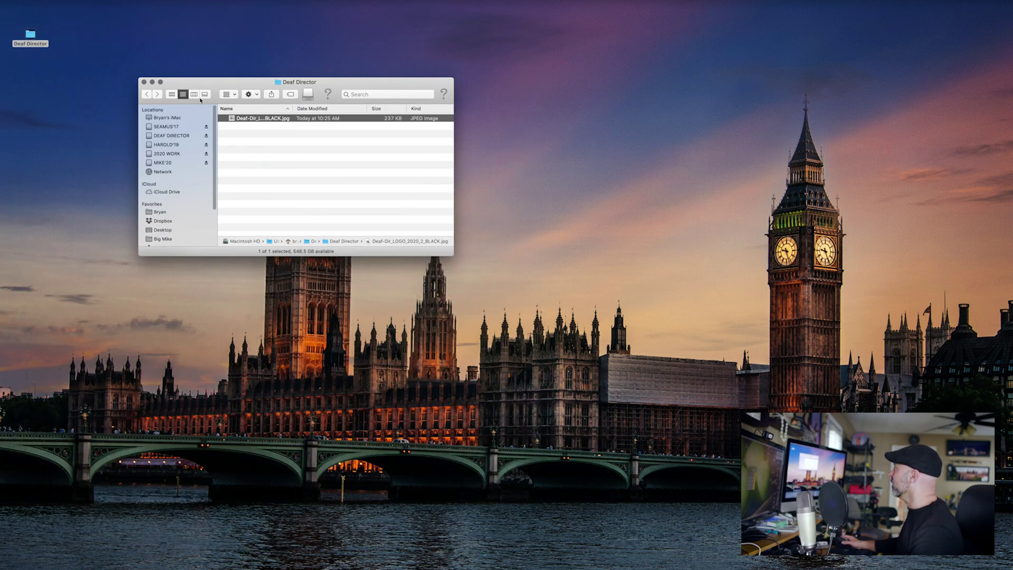
pyautogui.click(144, 83)
pyautogui.click(168, 71)
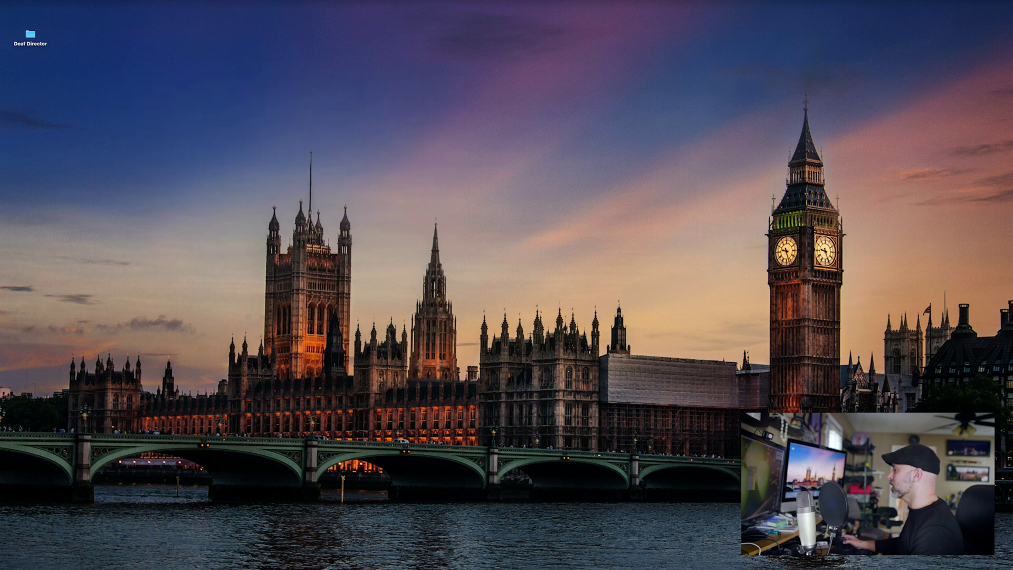
pyautogui.press('super+Tab')
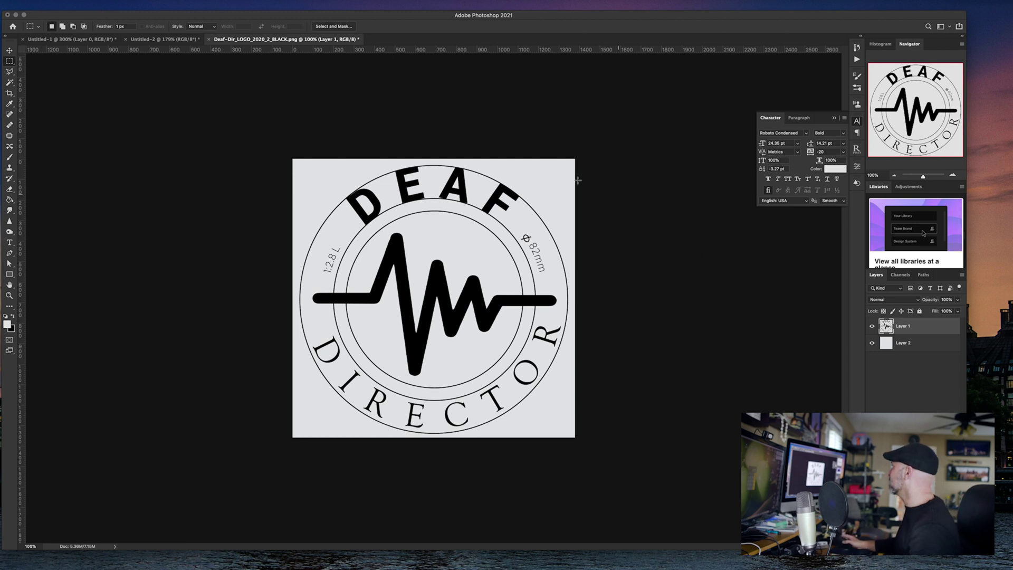
# Drag the logo slightly left with the Move tool, then resave it as JPEG over the existing file.
pyautogui.click(9, 50)
pyautogui.moveTo(451, 247); pyautogui.dragTo(442, 246)
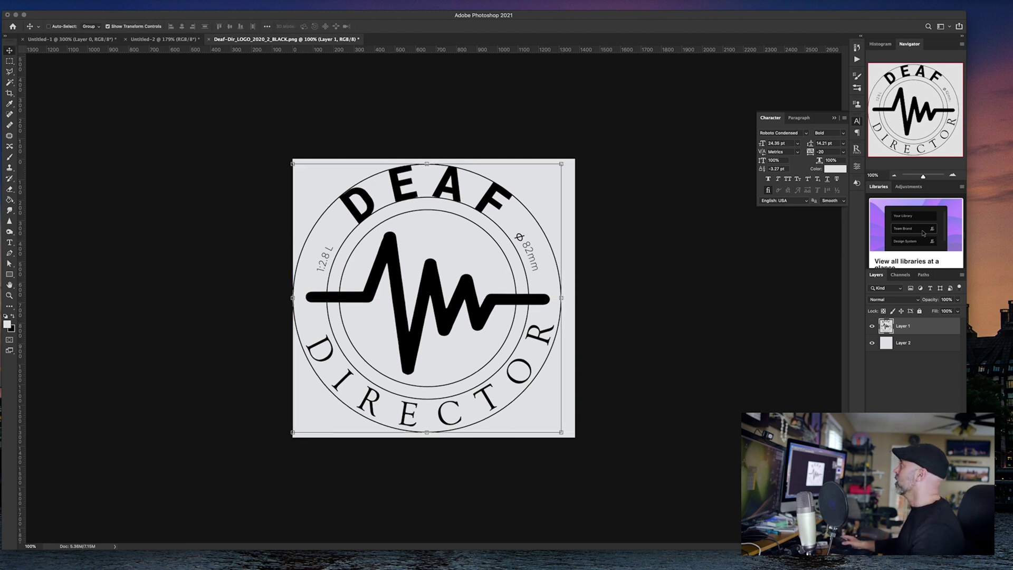
pyautogui.click(47, 2)
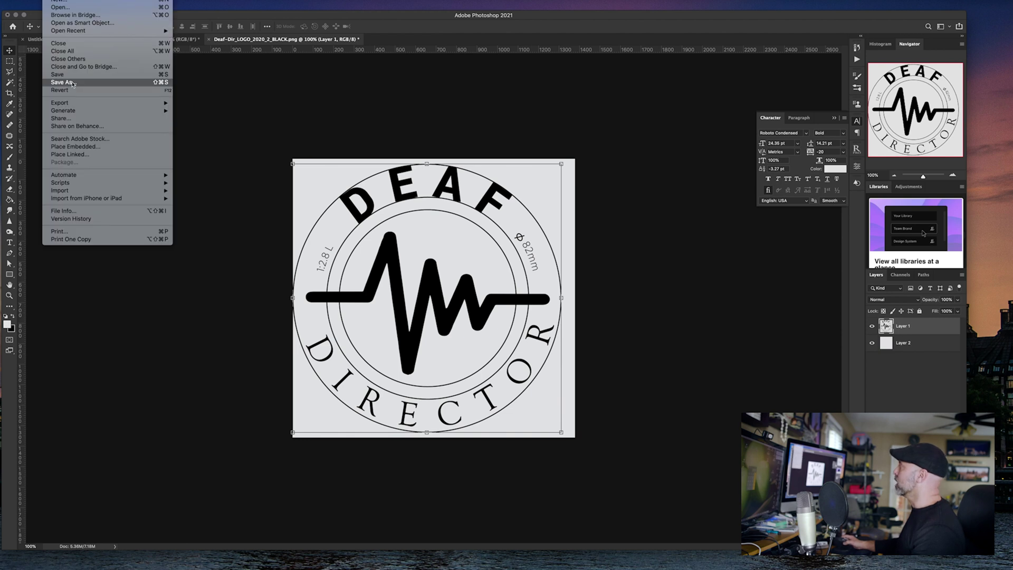
pyautogui.click(467, 268)
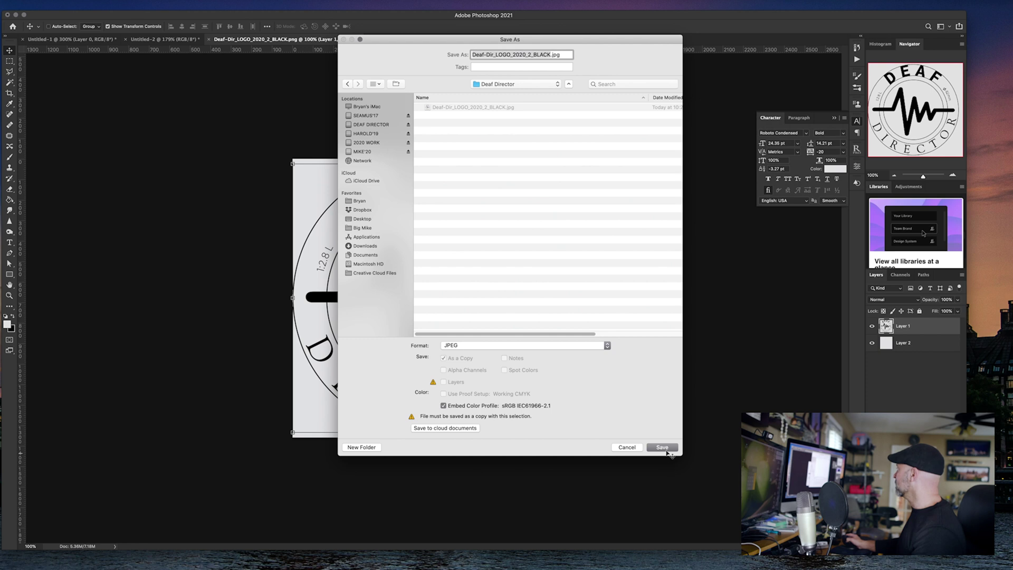
pyautogui.click(664, 448)
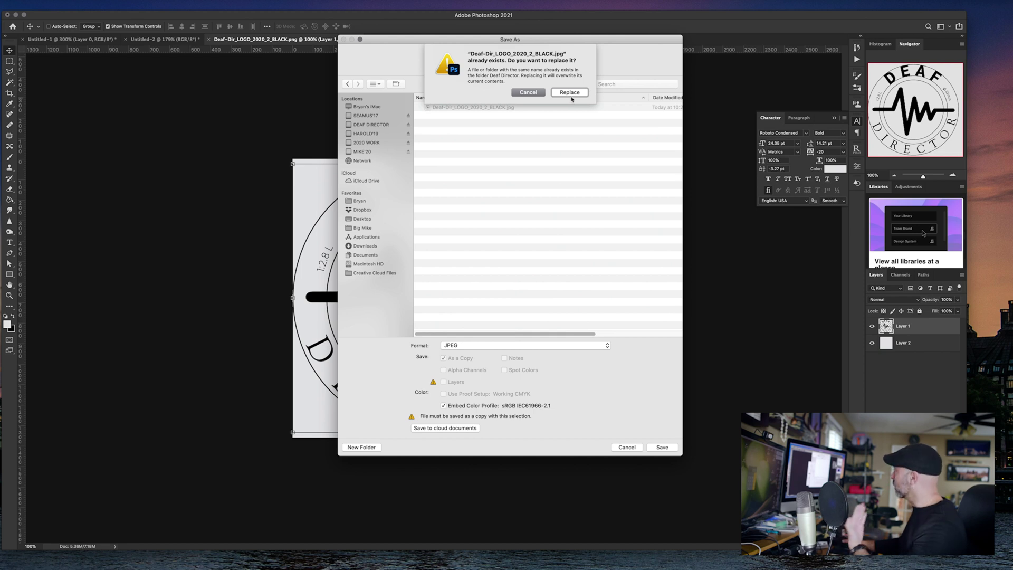
pyautogui.click(570, 93)
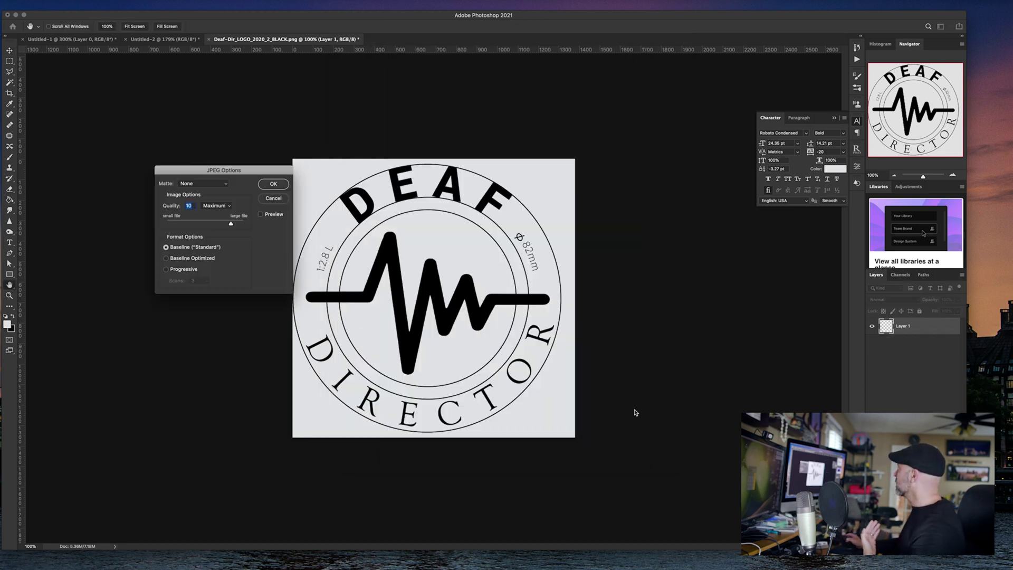
pyautogui.click(273, 183)
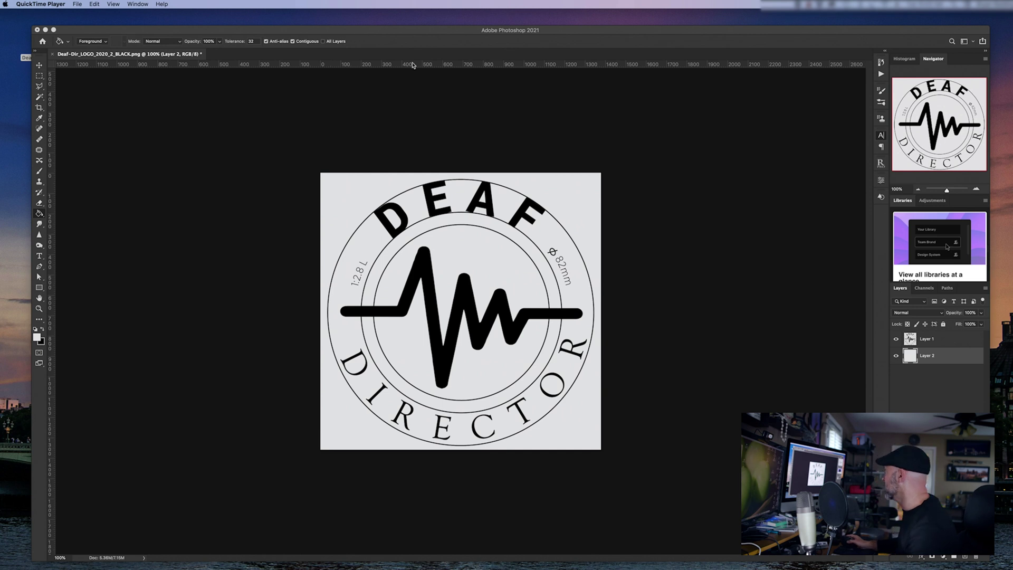
# Check that the Deaf Director folder on the desktop is empty, then return to Photoshop.
pyautogui.moveTo(396, 33); pyautogui.dragTo(442, 29)
pyautogui.doubleClick(39, 49)
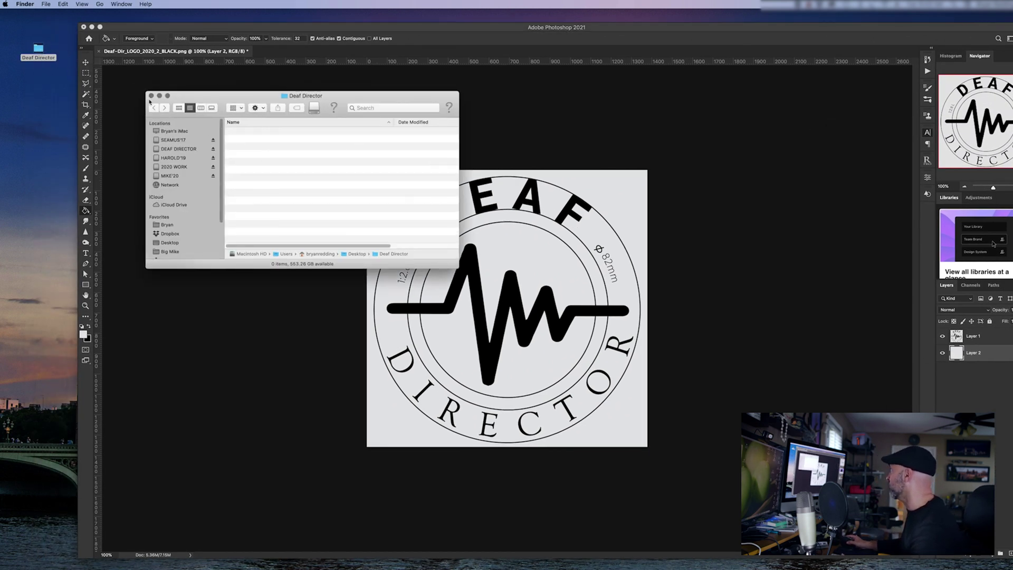
pyautogui.click(151, 97)
pyautogui.click(153, 100)
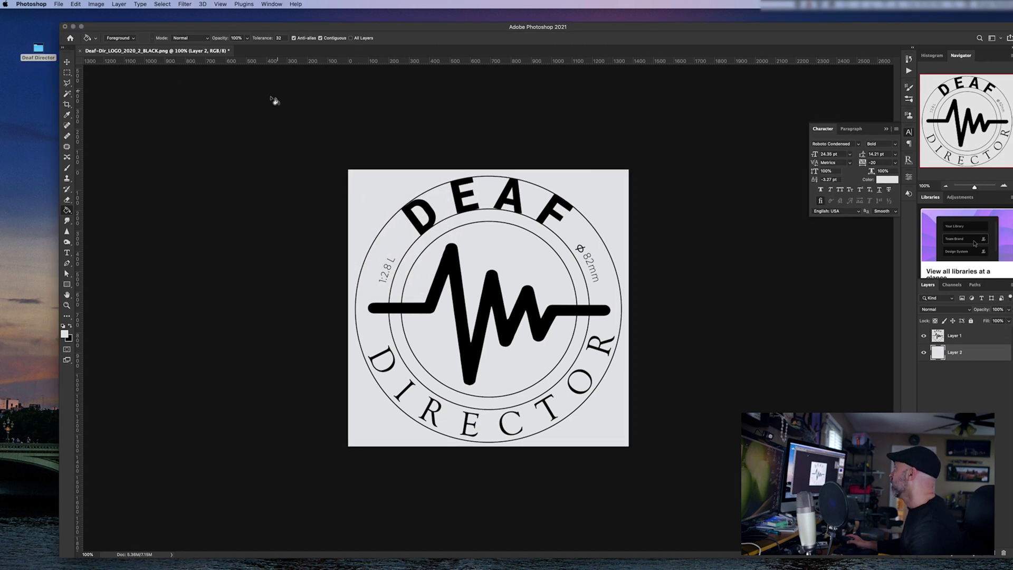
# Save the logo as a maximum-quality JPEG into Deaf Director using Shift+Cmd+S.
pyautogui.press('super+shift+s')
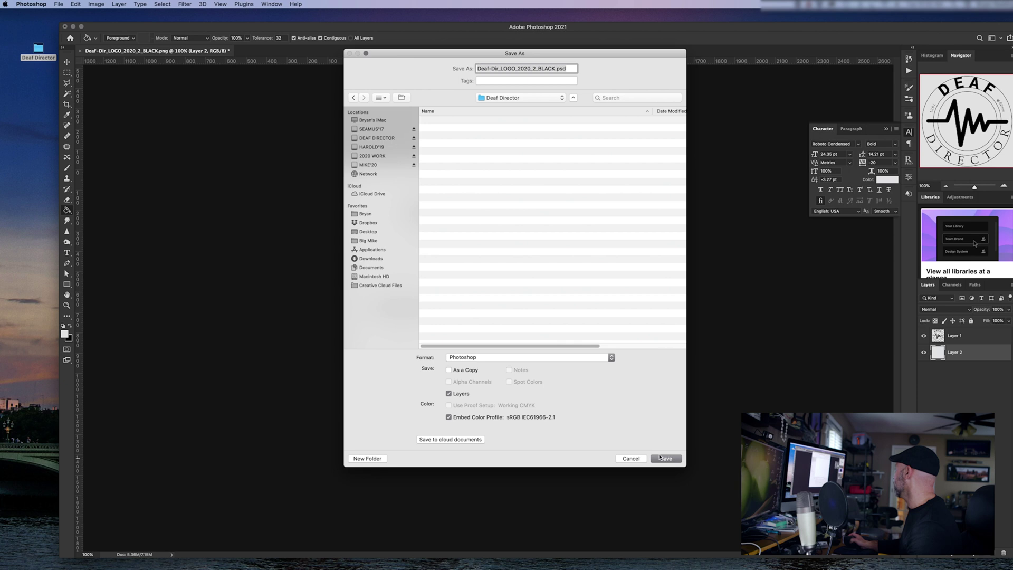
pyautogui.click(499, 358)
pyautogui.click(499, 409)
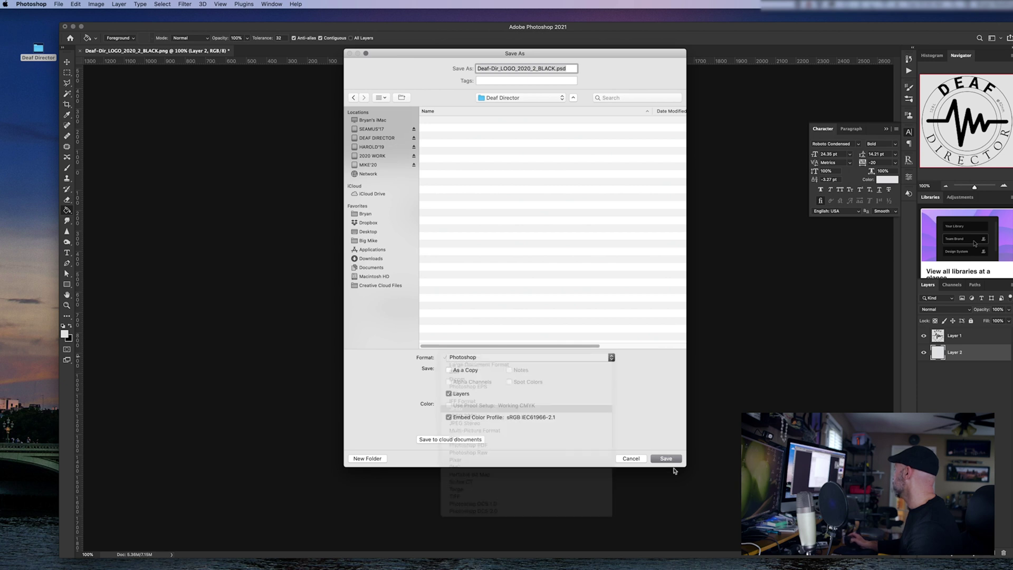
pyautogui.click(663, 458)
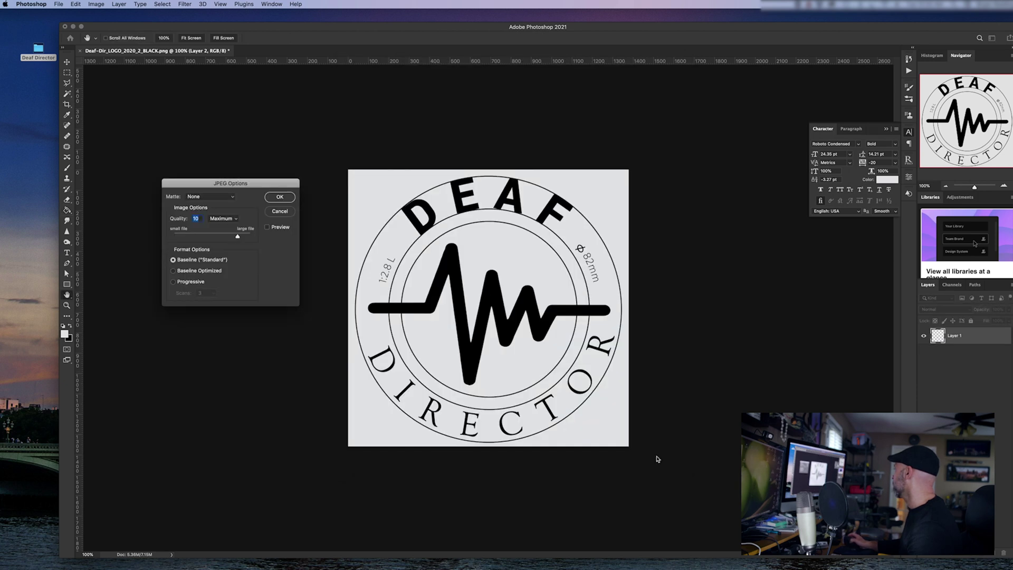
pyautogui.click(282, 198)
# Open the Deaf Director folder to confirm the new JPEG is there.
pyautogui.click(37, 77)
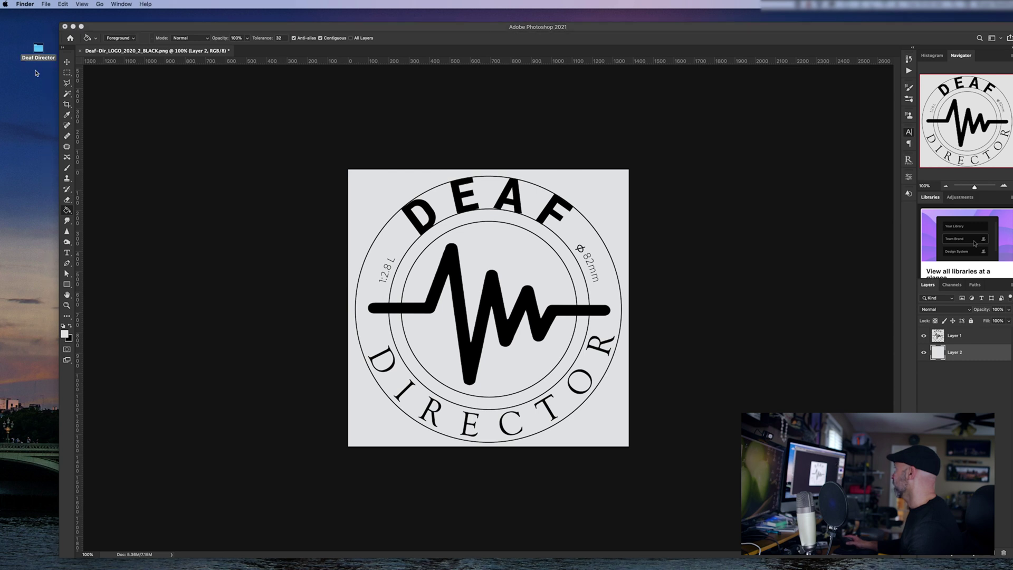
pyautogui.doubleClick(37, 49)
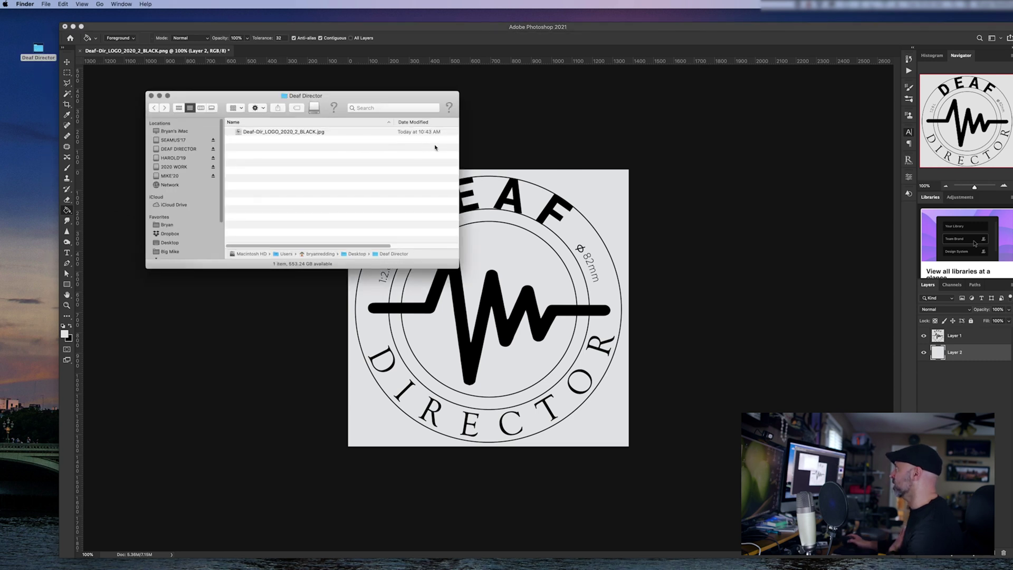
pyautogui.click(311, 191)
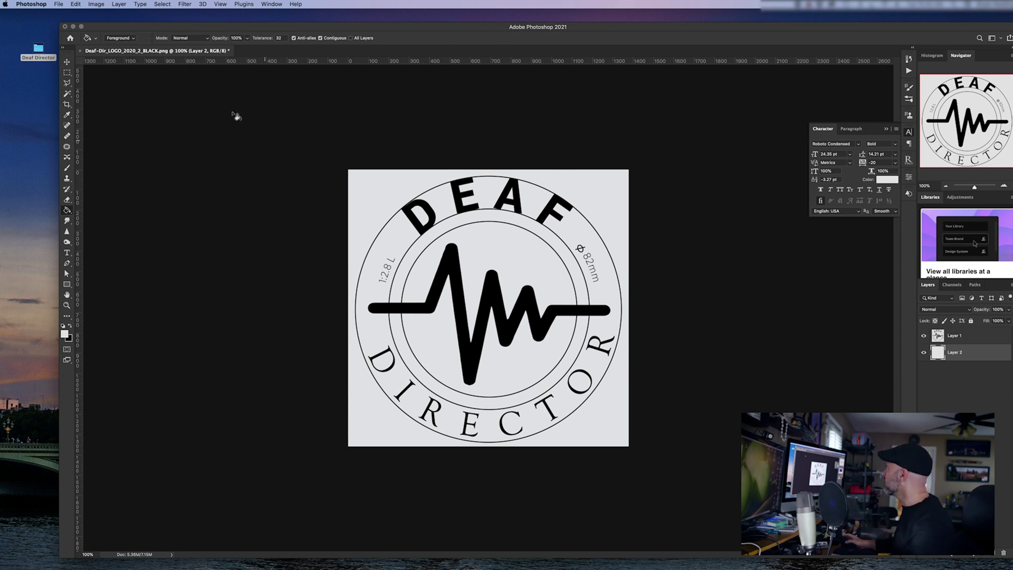
# Confirm Export Preferences set Quick Export to JPG at quality 90.
pyautogui.click(59, 4)
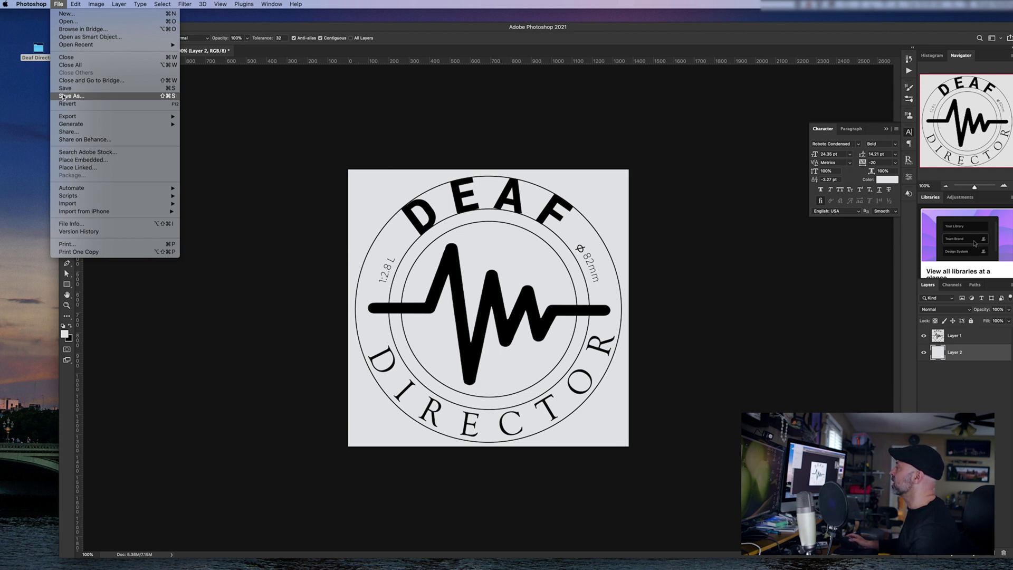
pyautogui.moveTo(74, 117)
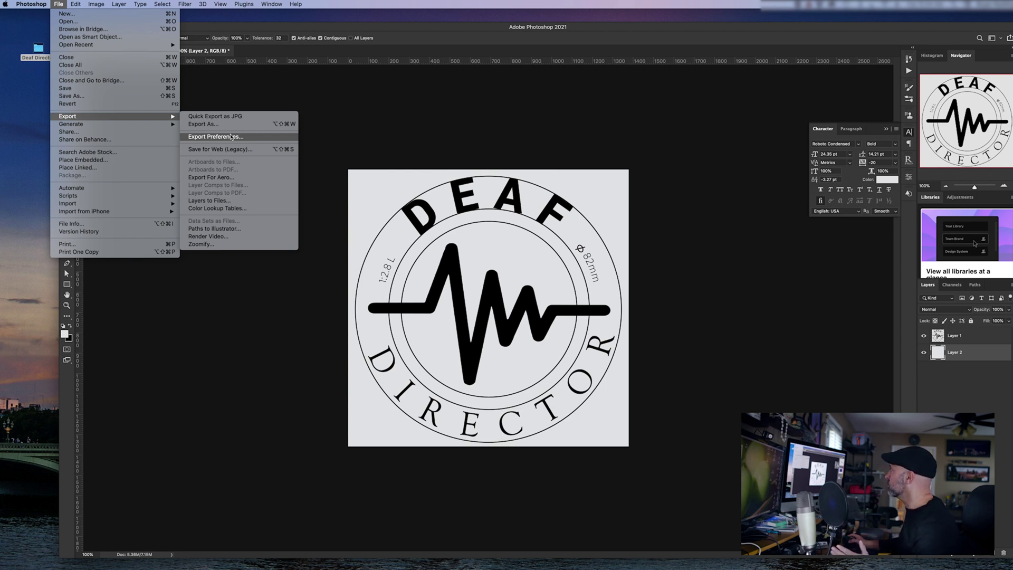
pyautogui.click(230, 136)
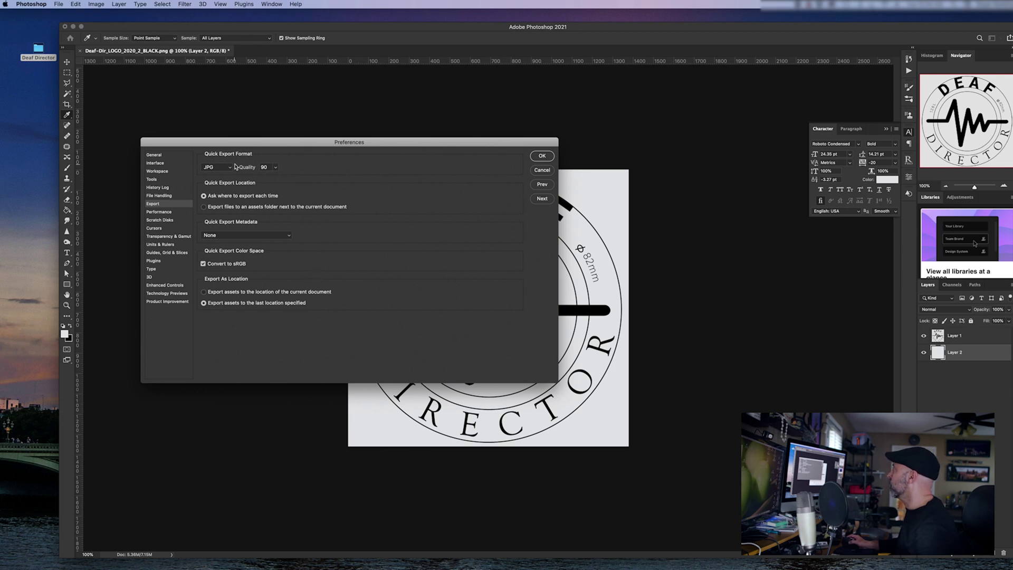
pyautogui.click(233, 166)
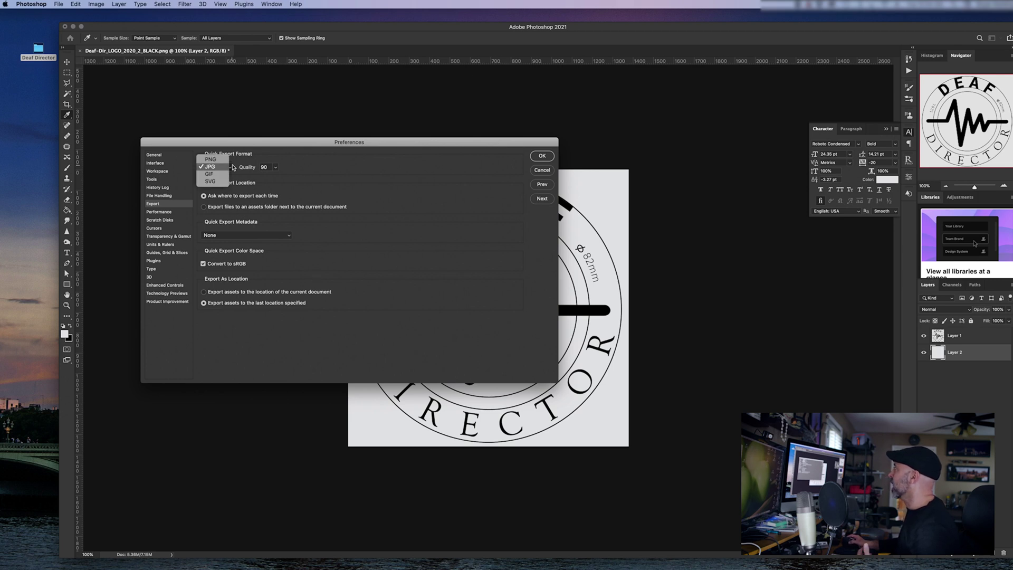
pyautogui.click(316, 167)
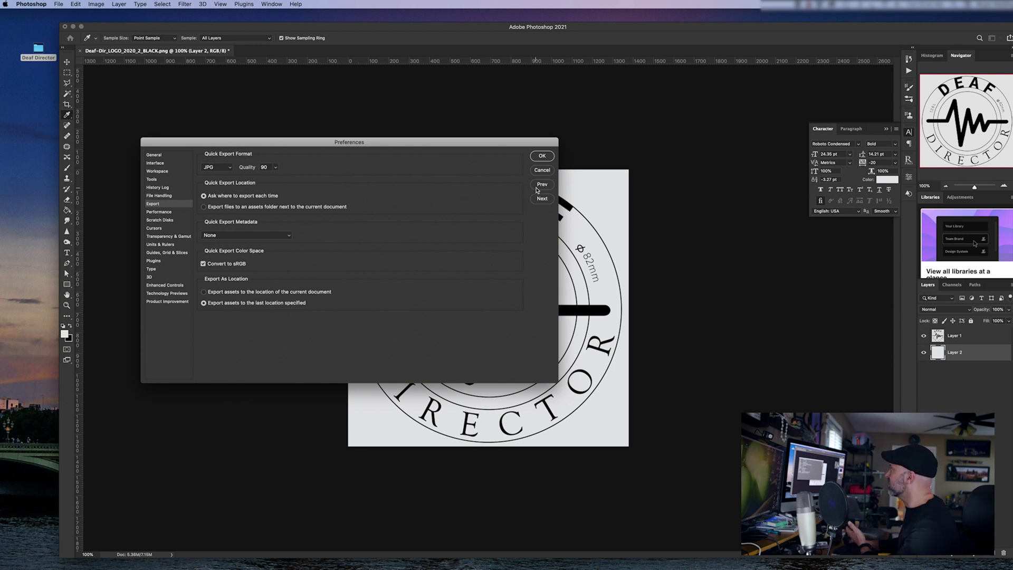
pyautogui.click(543, 156)
pyautogui.press('g')
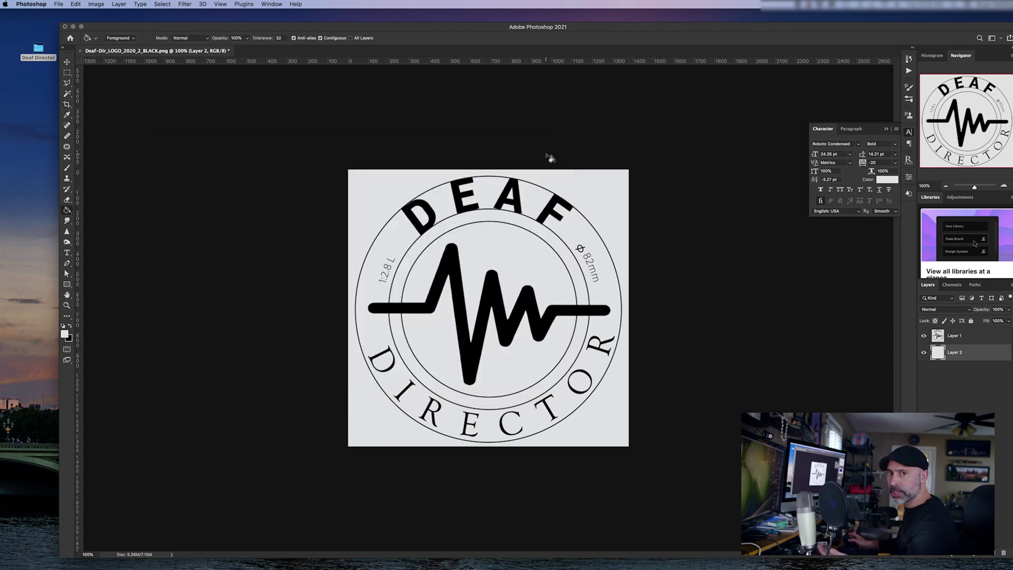
# Quick Export the logo as Deaf-Dir_LOGO_2020_2_BLACK.jpg into the Deaf Director folder.
pyautogui.click(60, 4)
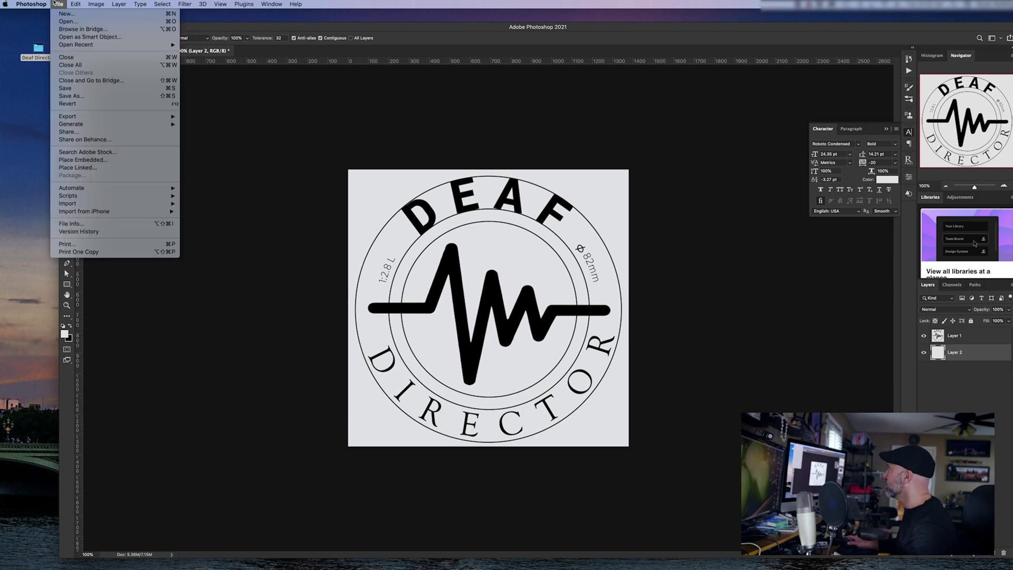
pyautogui.moveTo(86, 120)
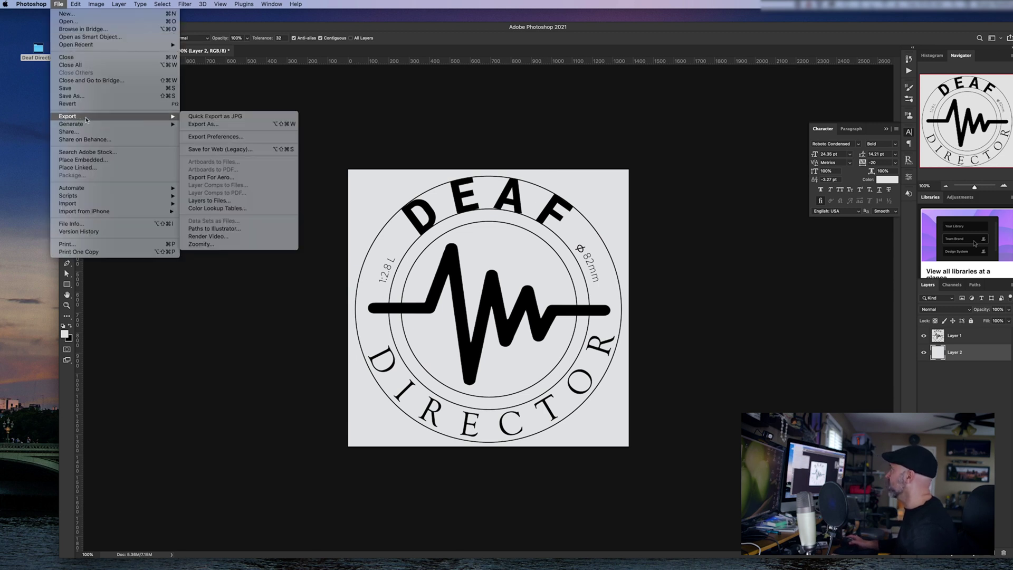
pyautogui.click(232, 117)
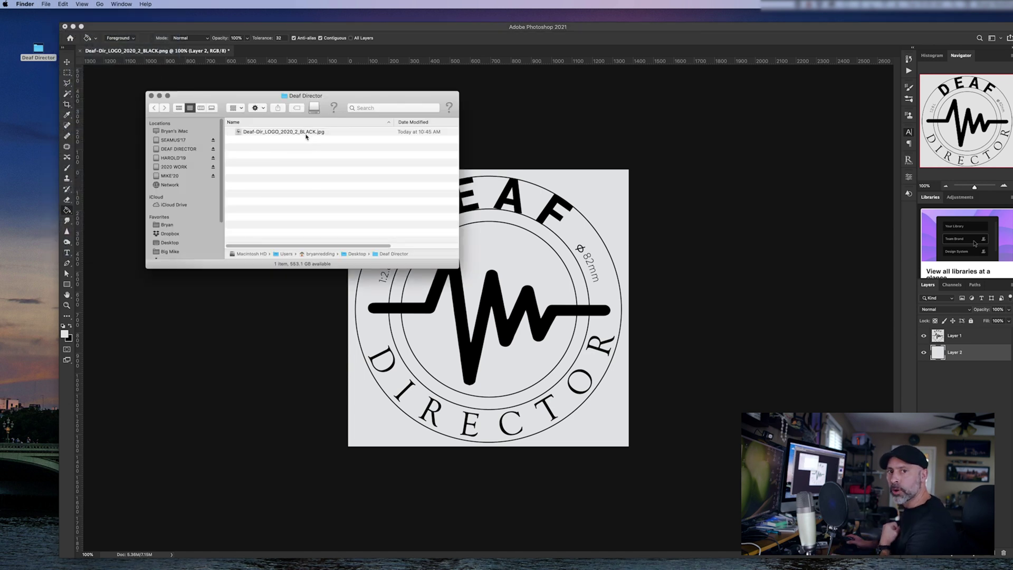
# Select the exported JPG in Finder, close the folder window and return to Photoshop.
pyautogui.click(300, 133)
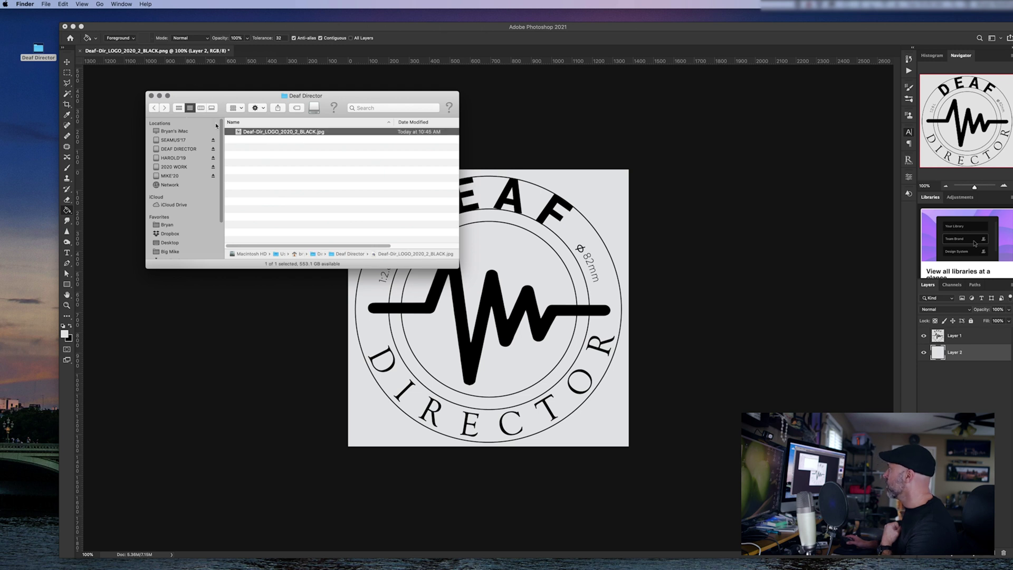
pyautogui.click(150, 96)
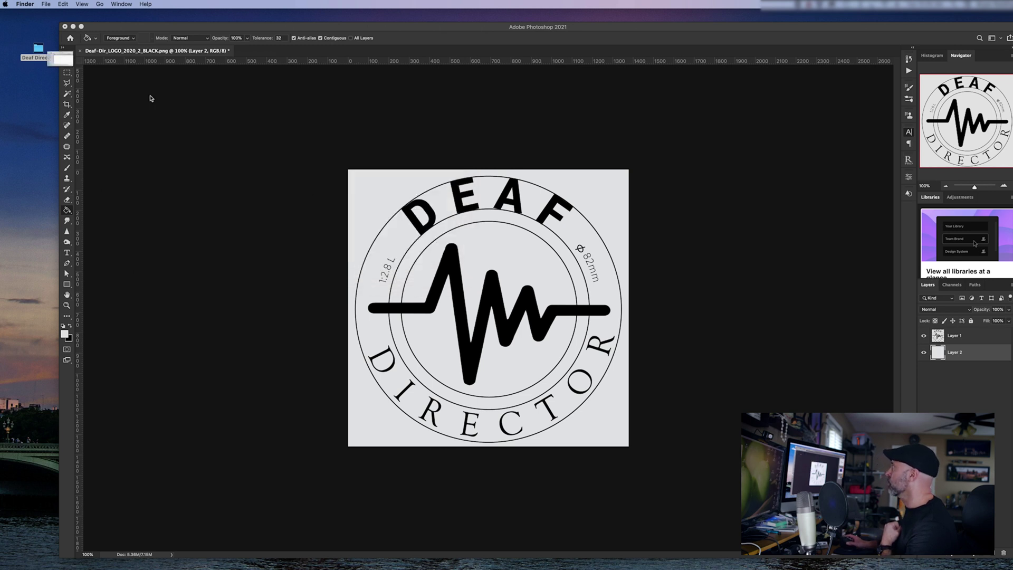
pyautogui.click(46, 3)
pyautogui.click(266, 164)
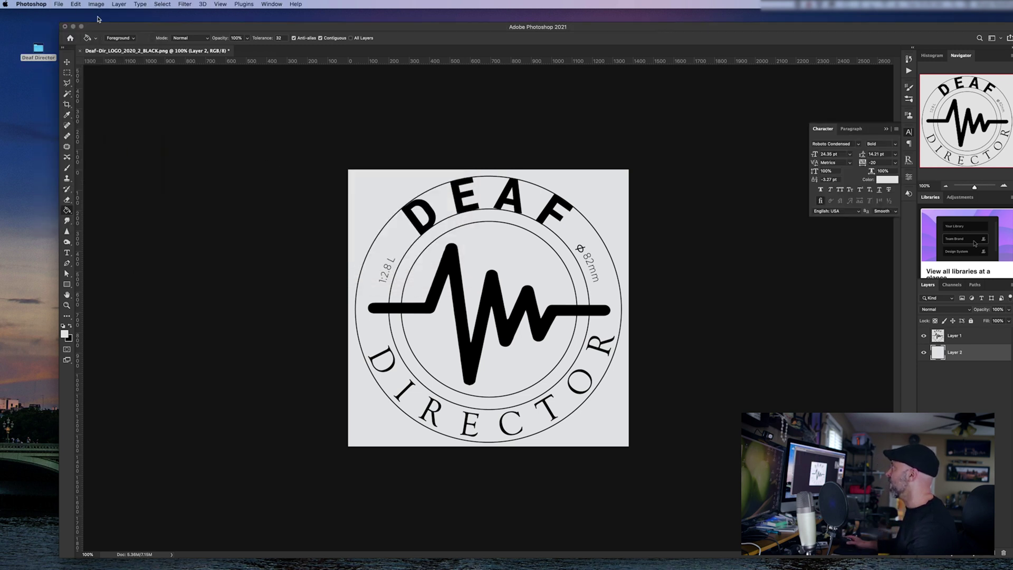
pyautogui.click(58, 3)
# In Export As, keep JPG at 1378 × 1360 and lower quality from 100% to 90%.
pyautogui.moveTo(105, 117)
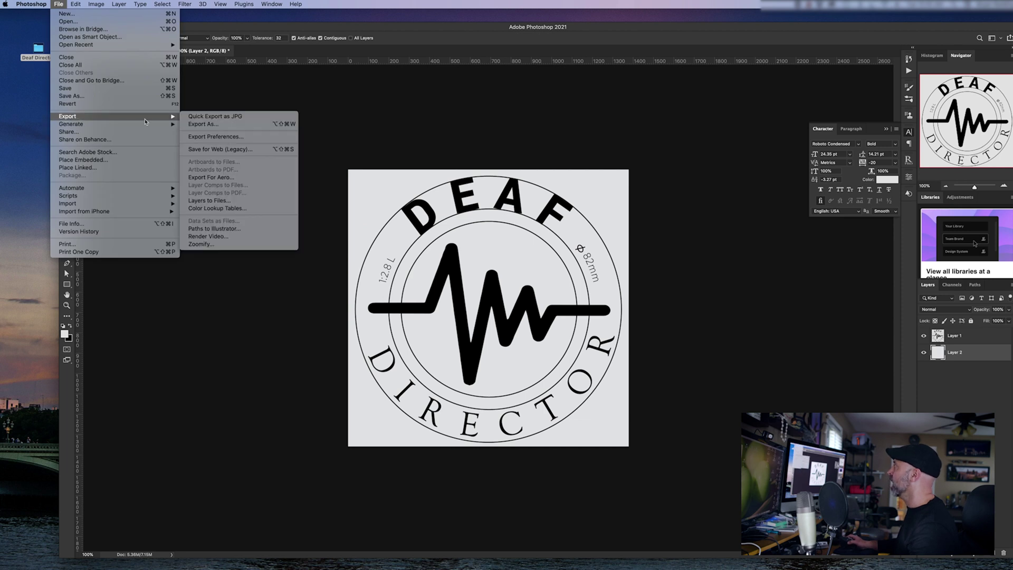
pyautogui.click(236, 119)
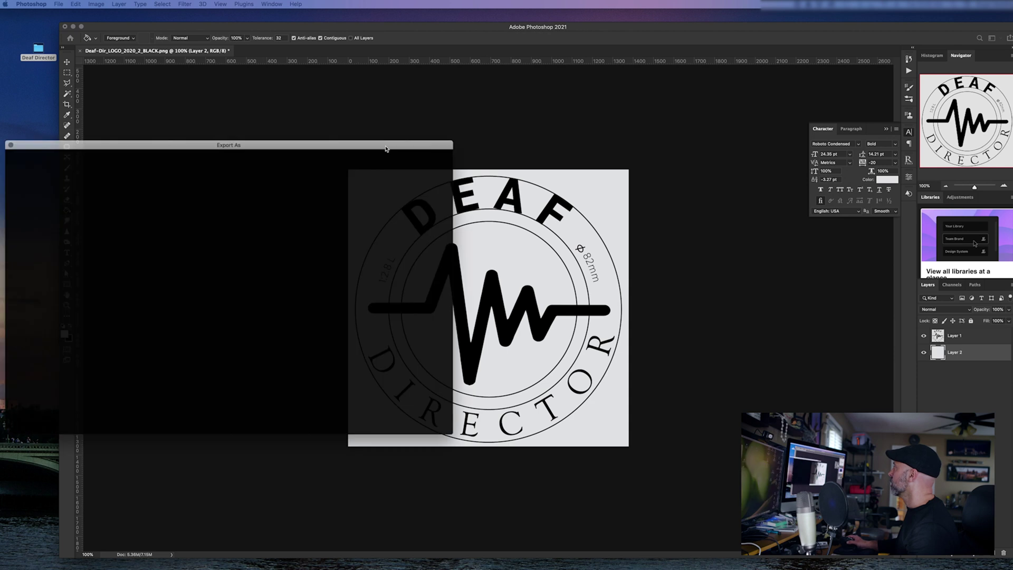
pyautogui.moveTo(463, 150); pyautogui.dragTo(495, 125)
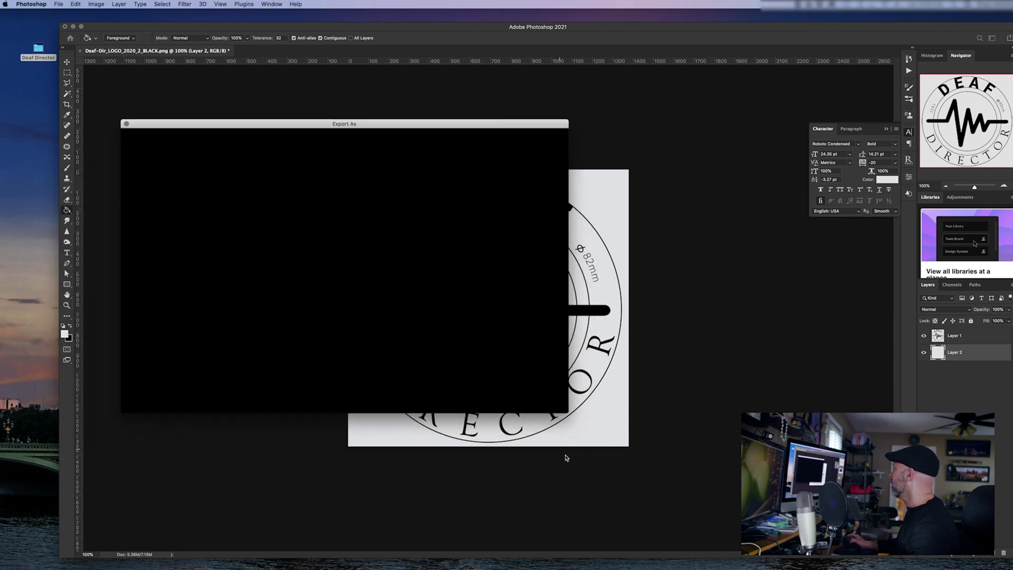
pyautogui.moveTo(567, 411); pyautogui.dragTo(594, 490)
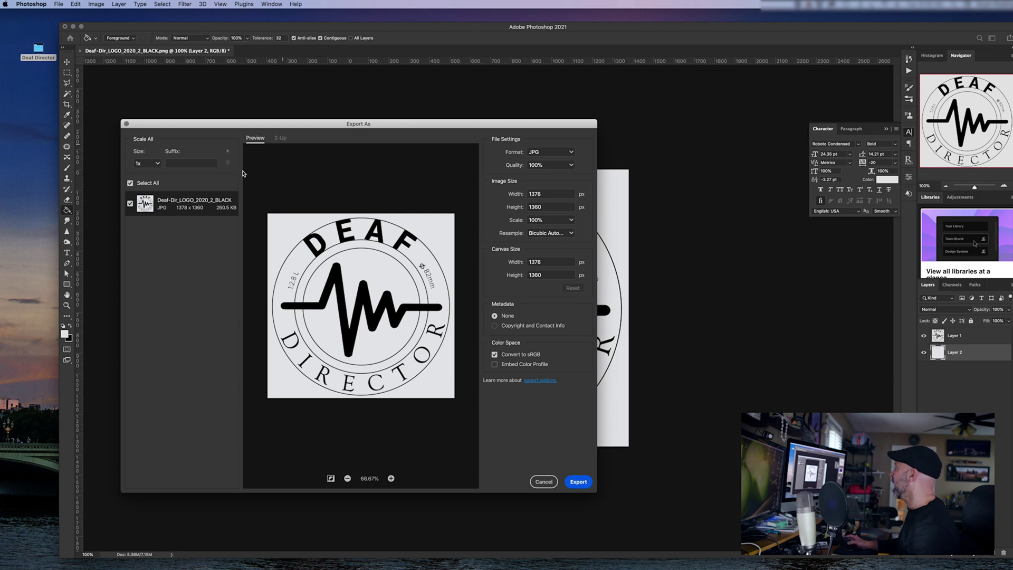
pyautogui.click(570, 153)
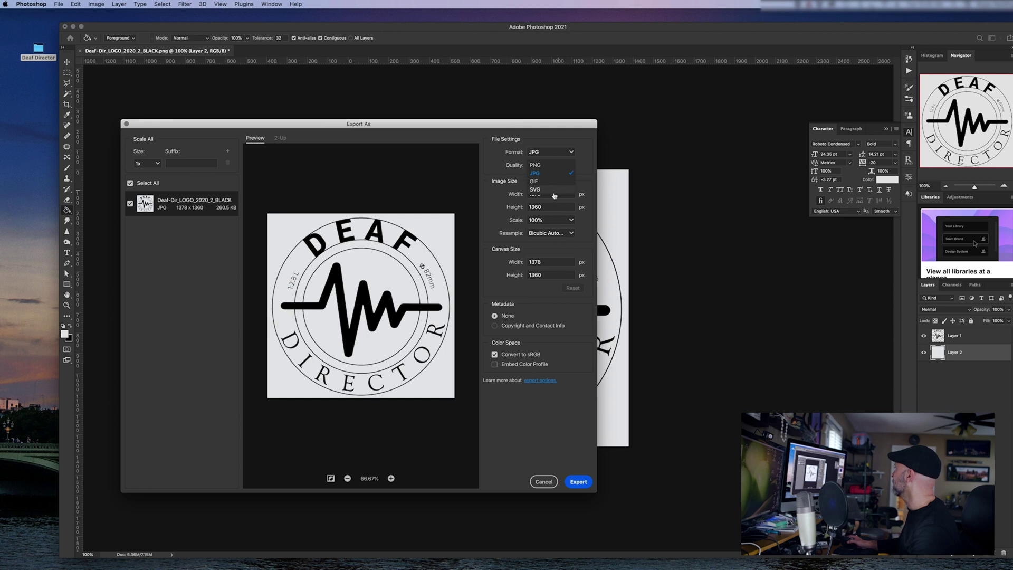
pyautogui.click(595, 144)
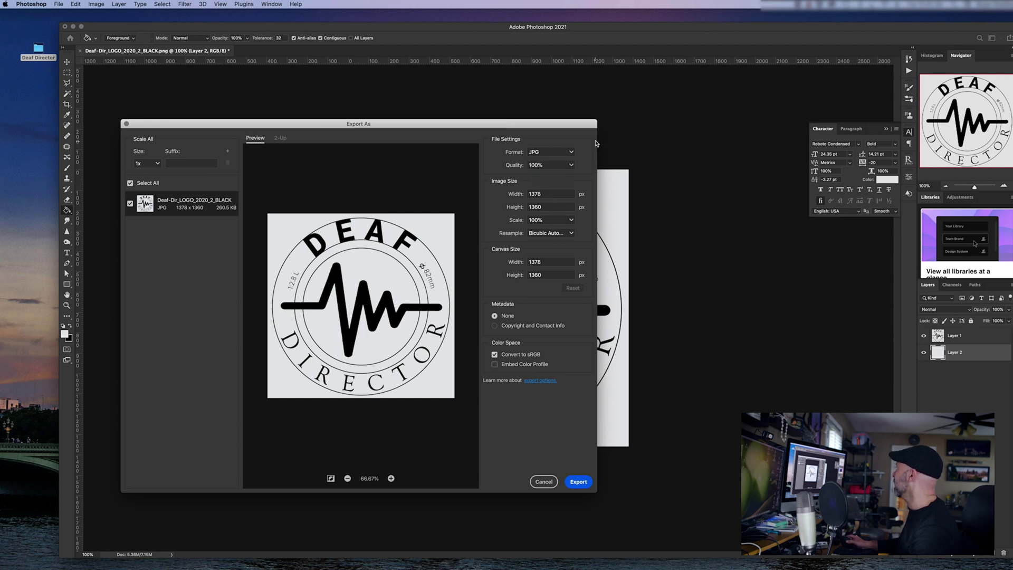
pyautogui.click(573, 166)
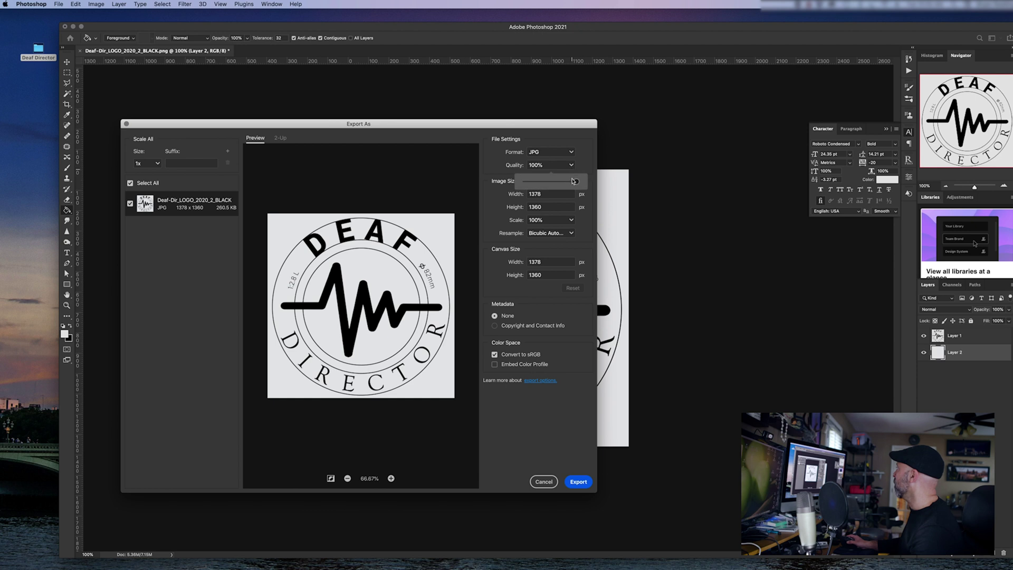
pyautogui.moveTo(576, 182); pyautogui.dragTo(573, 182)
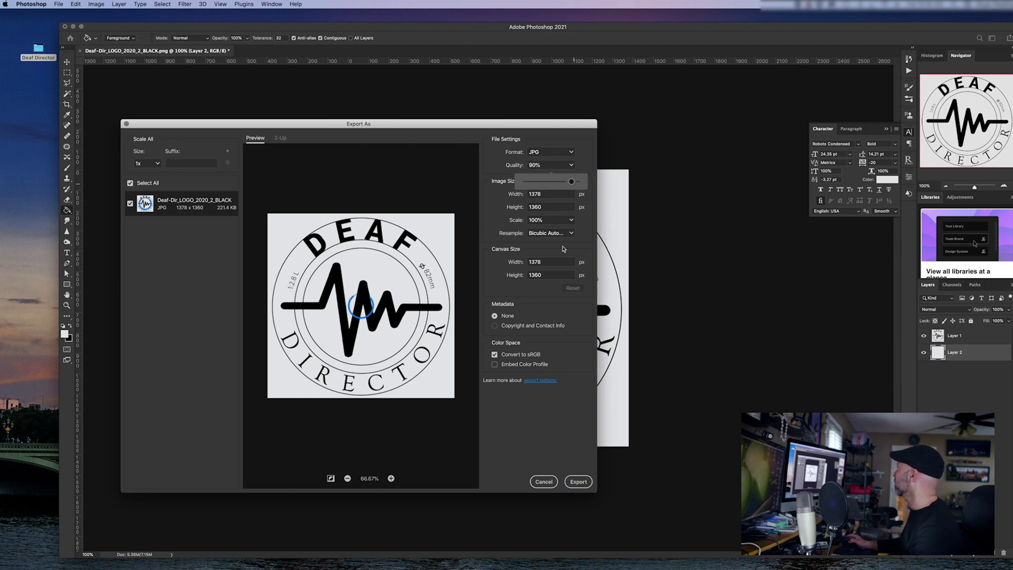
pyautogui.click(564, 257)
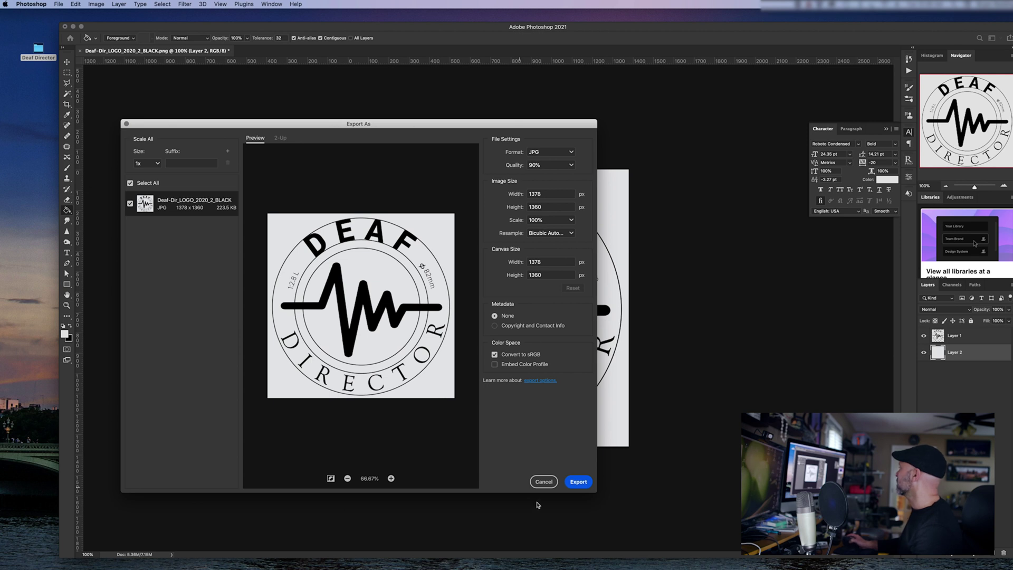
# Export the 90% JPG, replacing Deaf-Dir_LOGO_2020_2_BLACK.jpg in Deaf Director.
pyautogui.click(579, 482)
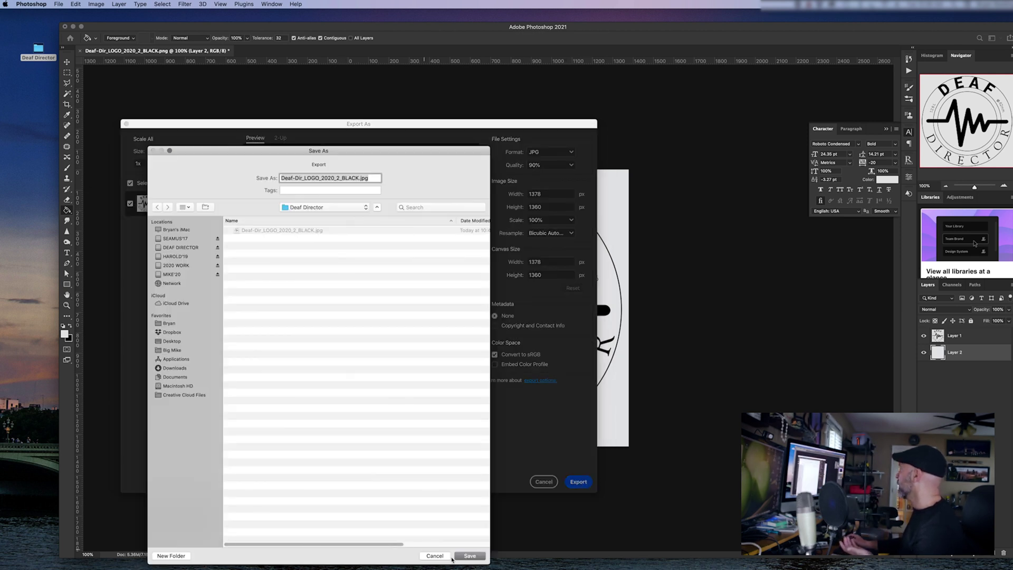
pyautogui.click(468, 556)
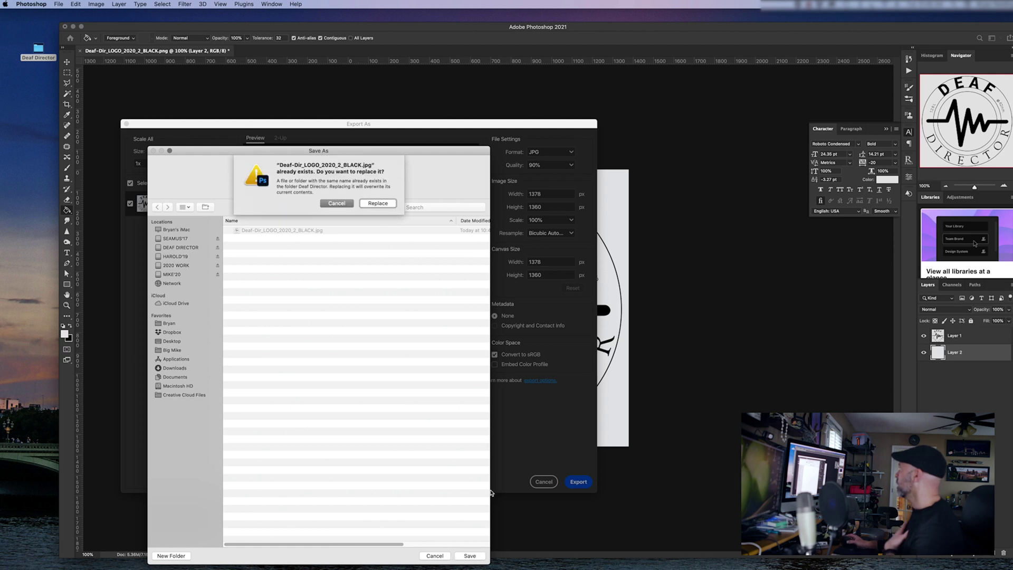
pyautogui.click(372, 204)
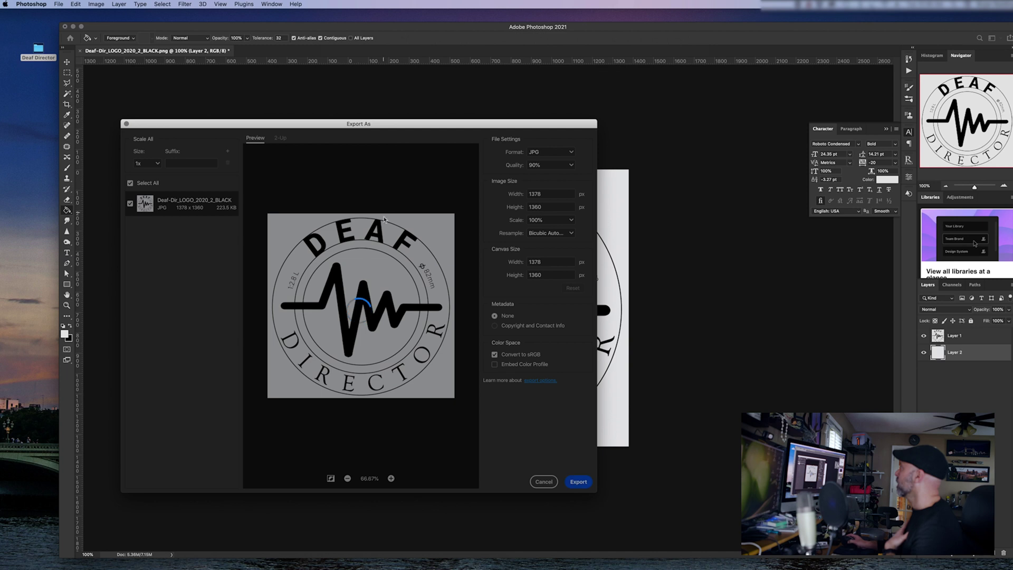
# Open Deaf Director to check the re-exported JPG, then return to Photoshop.
pyautogui.doubleClick(39, 49)
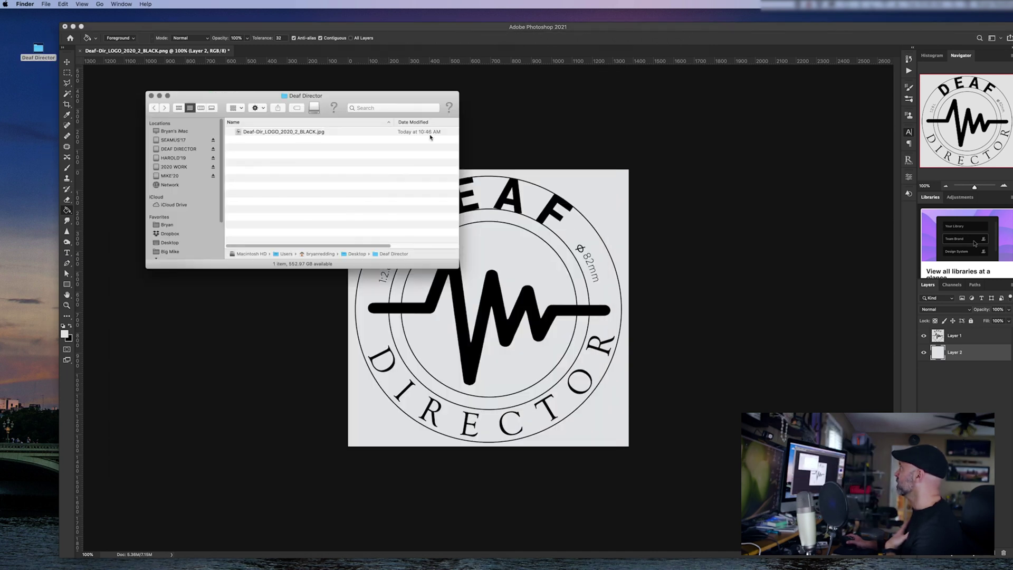
pyautogui.click(430, 133)
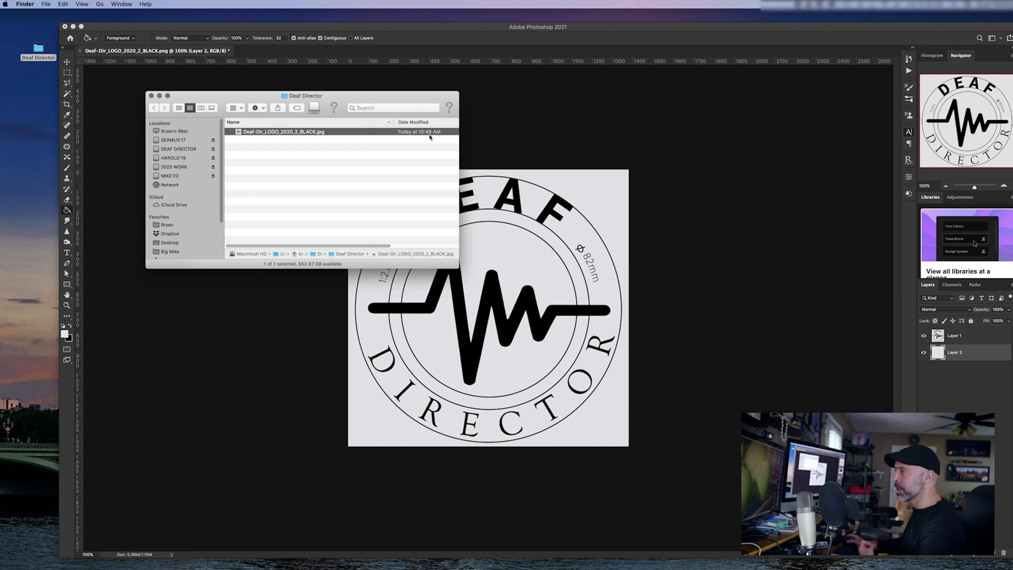
pyautogui.click(123, 235)
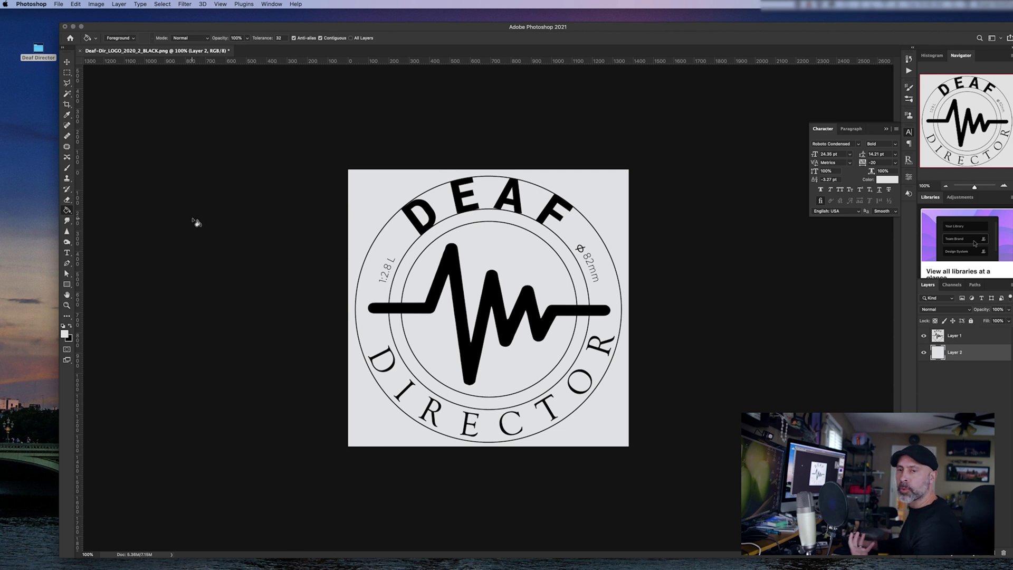
# In Save for Web (Legacy), fit the preview to the logo, keep JPEG Very High quality 90, and save.
pyautogui.click(59, 4)
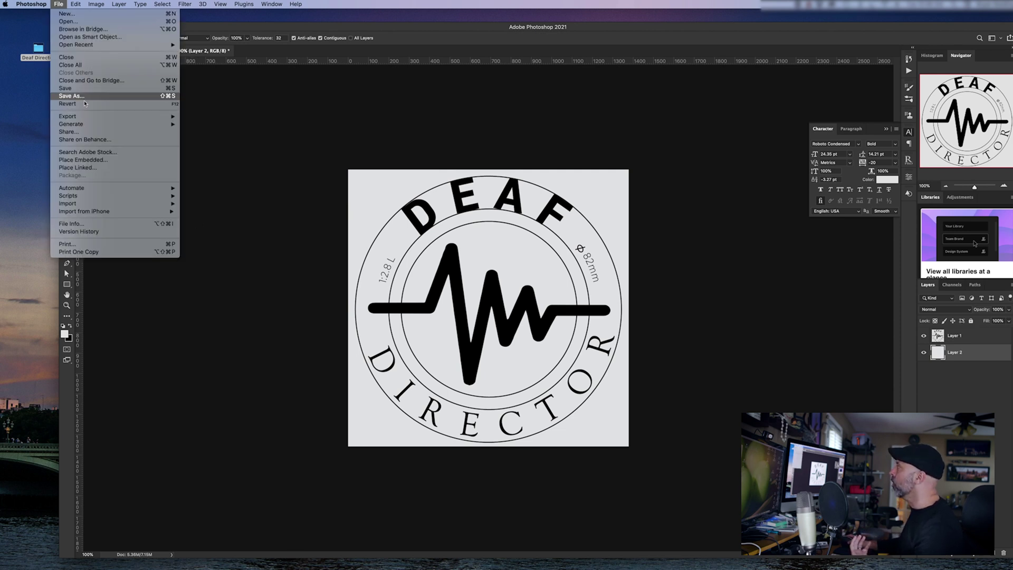
pyautogui.moveTo(89, 118)
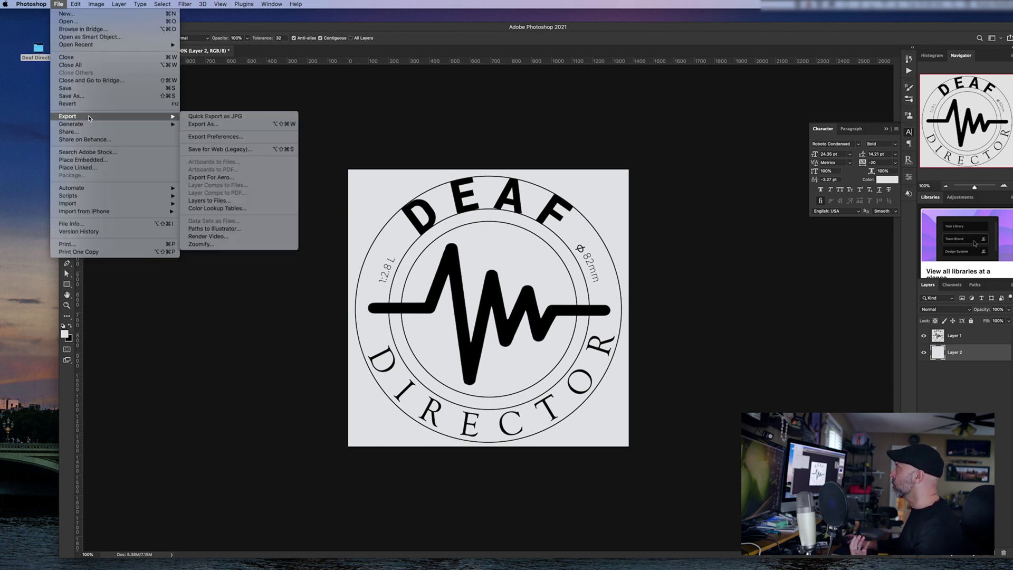
pyautogui.click(219, 150)
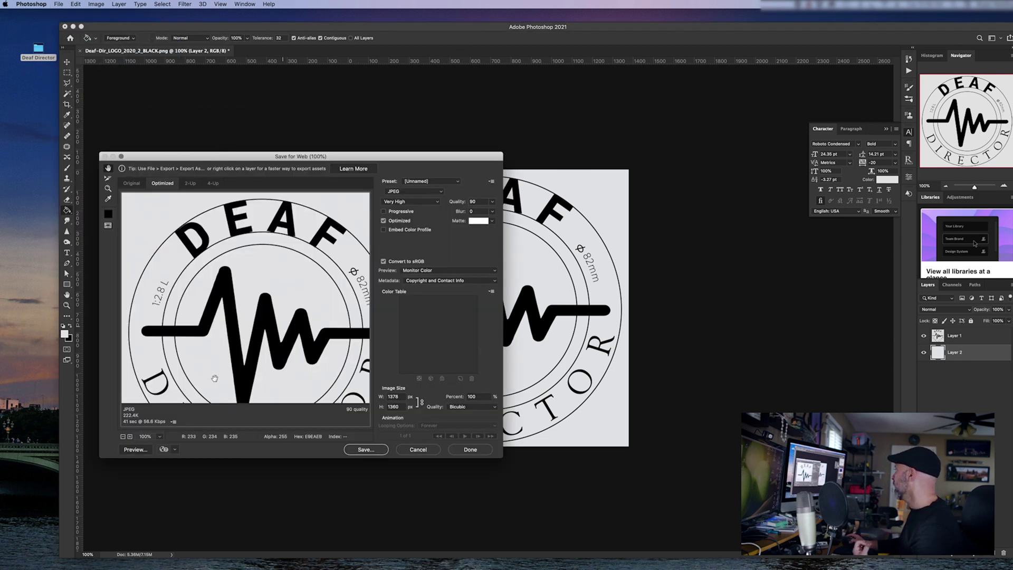
pyautogui.click(123, 437)
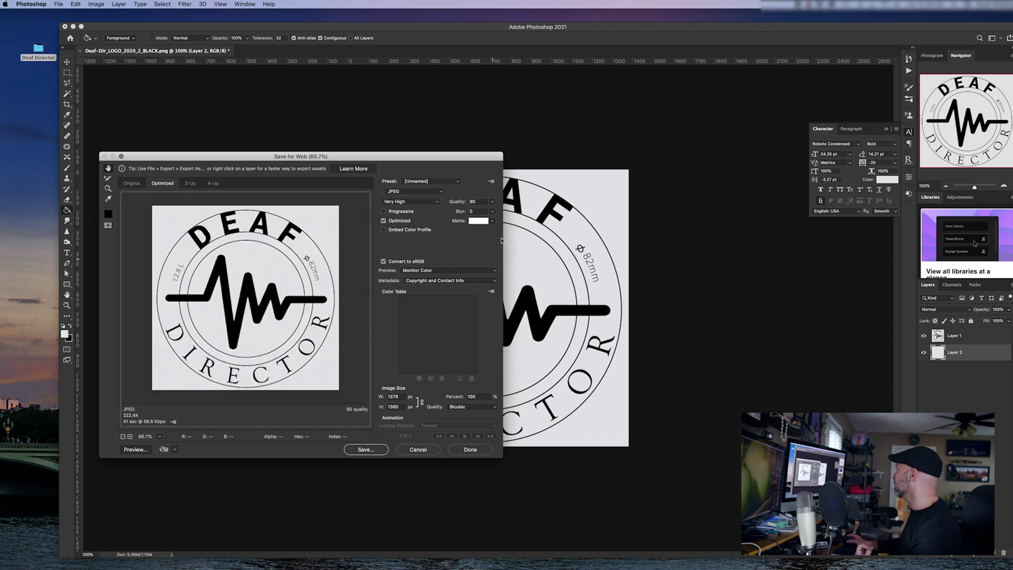
pyautogui.click(433, 192)
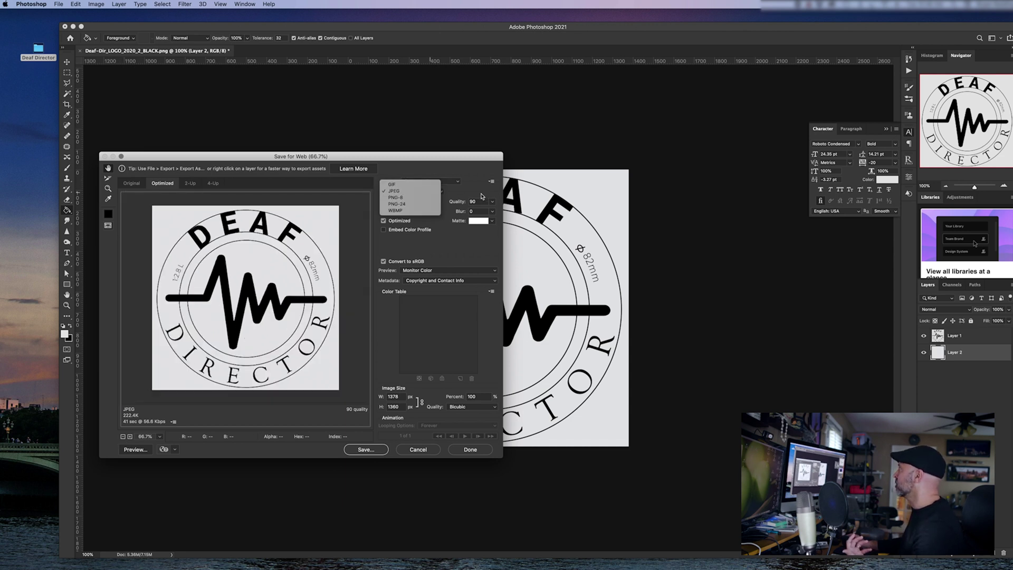
pyautogui.click(480, 195)
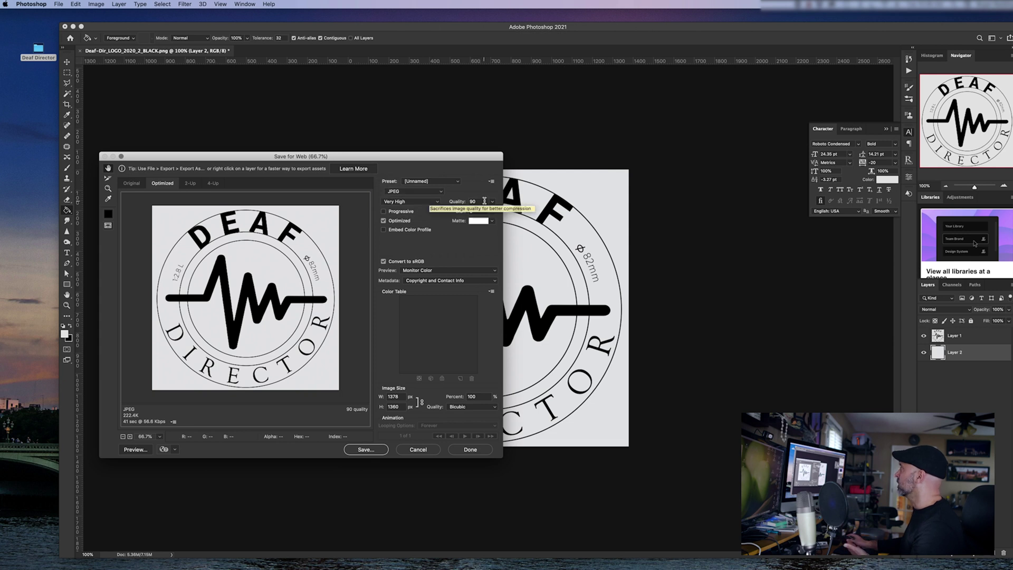
pyautogui.click(367, 449)
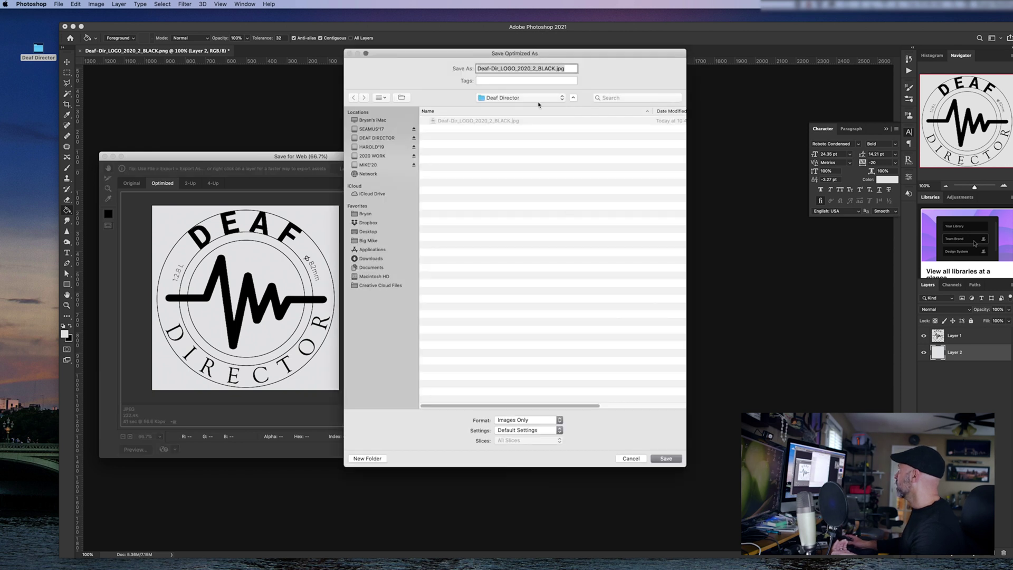
# Overwrite Deaf-Dir_LOGO_2020_2_BLACK.jpg, then Quick Look it in the Deaf Director folder.
pyautogui.click(668, 458)
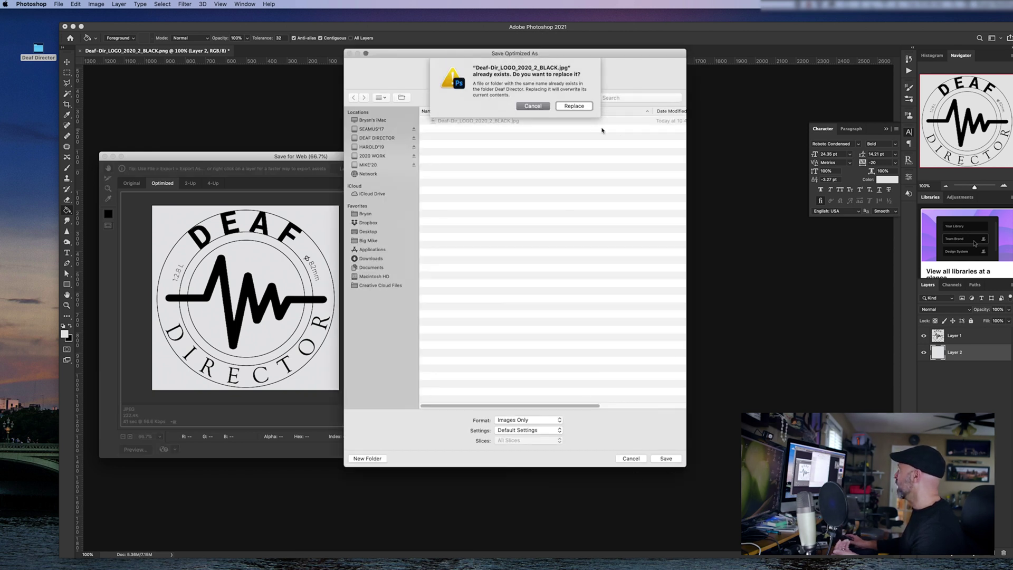
pyautogui.click(574, 106)
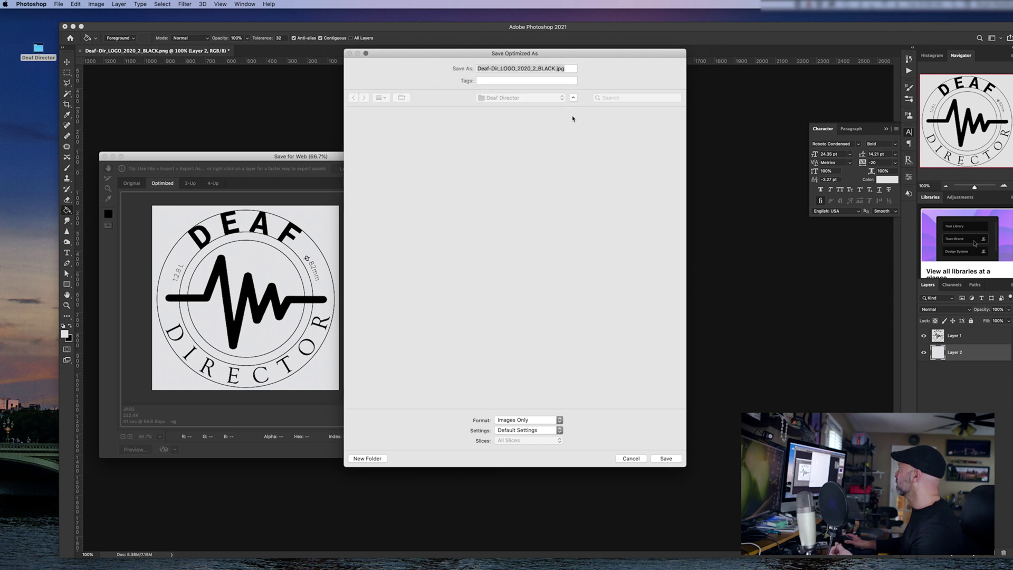
pyautogui.click(502, 368)
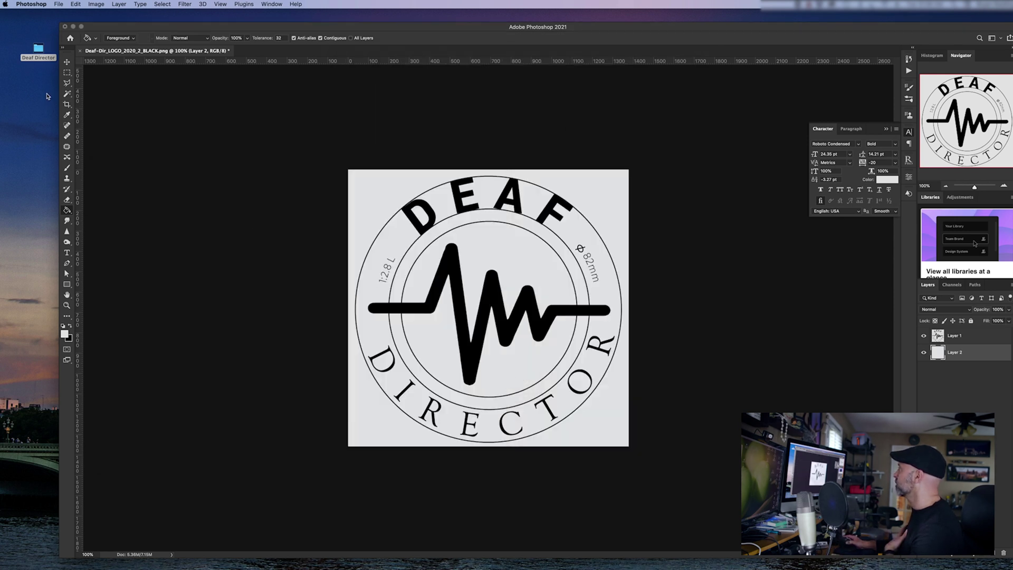
pyautogui.doubleClick(38, 49)
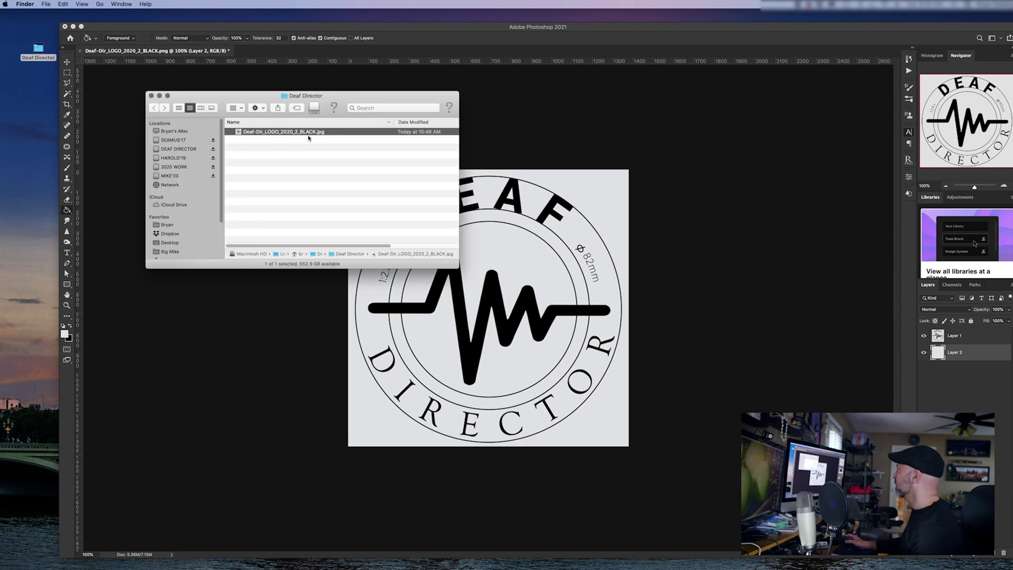
pyautogui.press('space')
pyautogui.press('space')
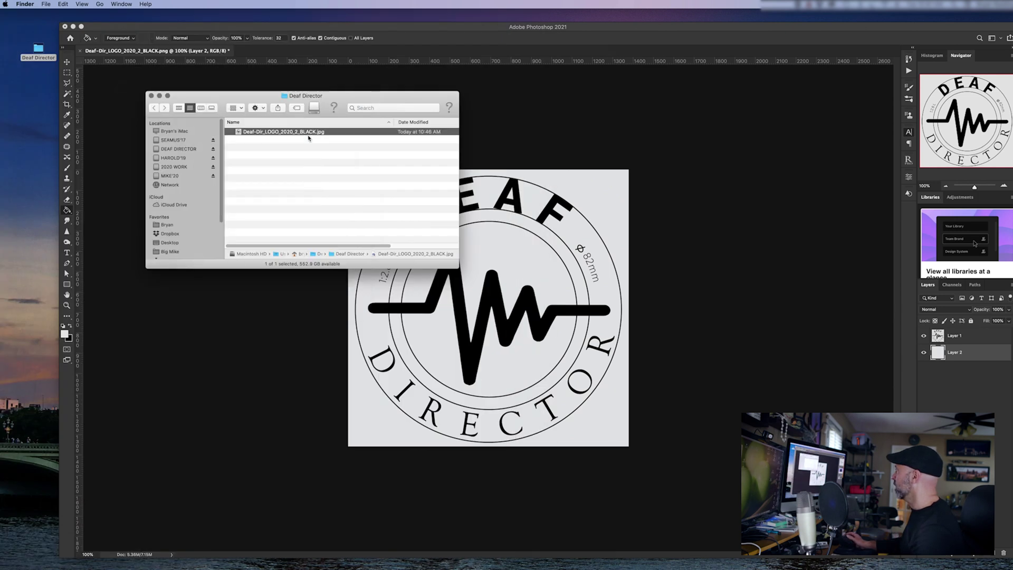